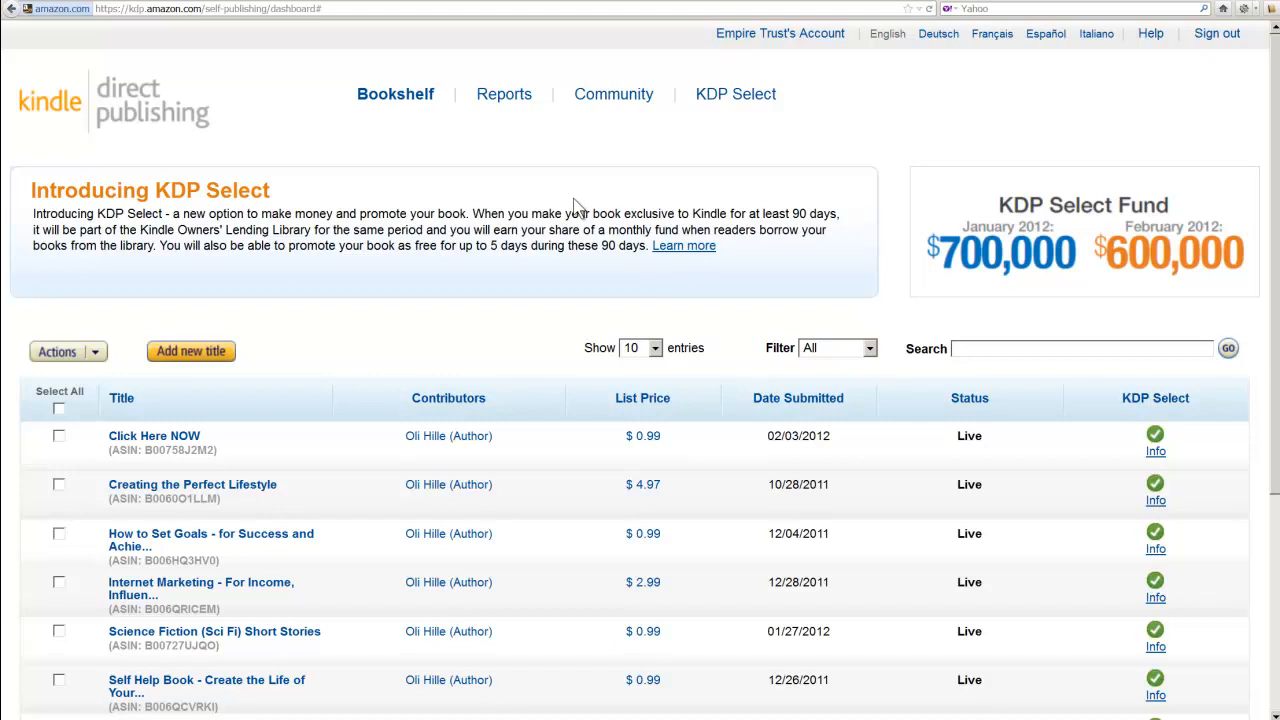
Step: Add a new title to the bookshelf and name the book "How to Become an Amazon #1 Bestselling Author - and Make Money!"
left_click(198, 359)
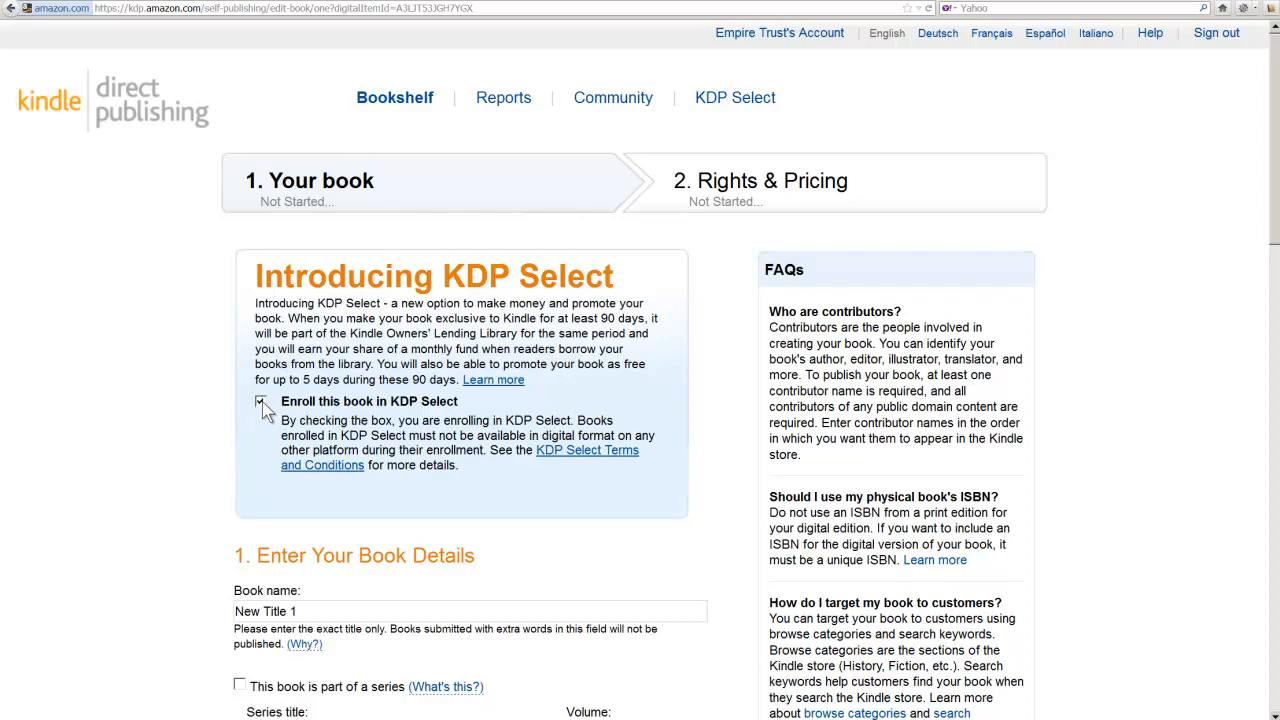
scroll(390, 375, "down", 3)
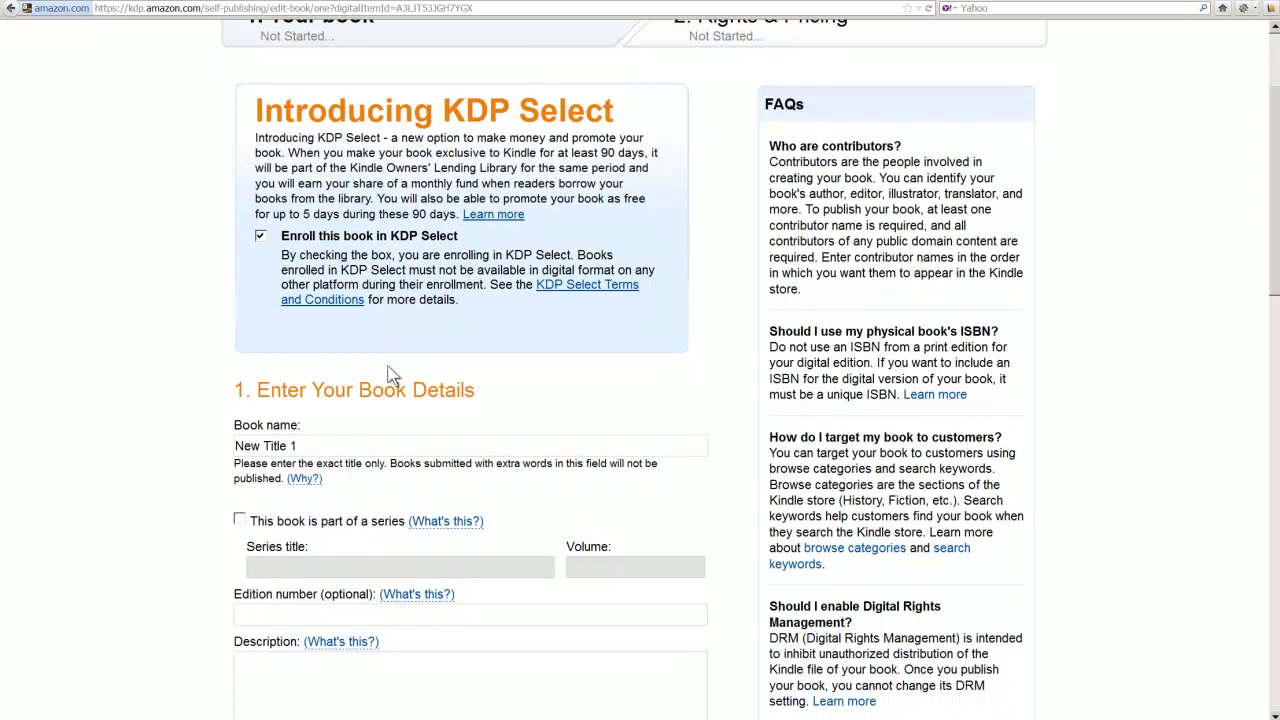
scroll(390, 375, "down", 1)
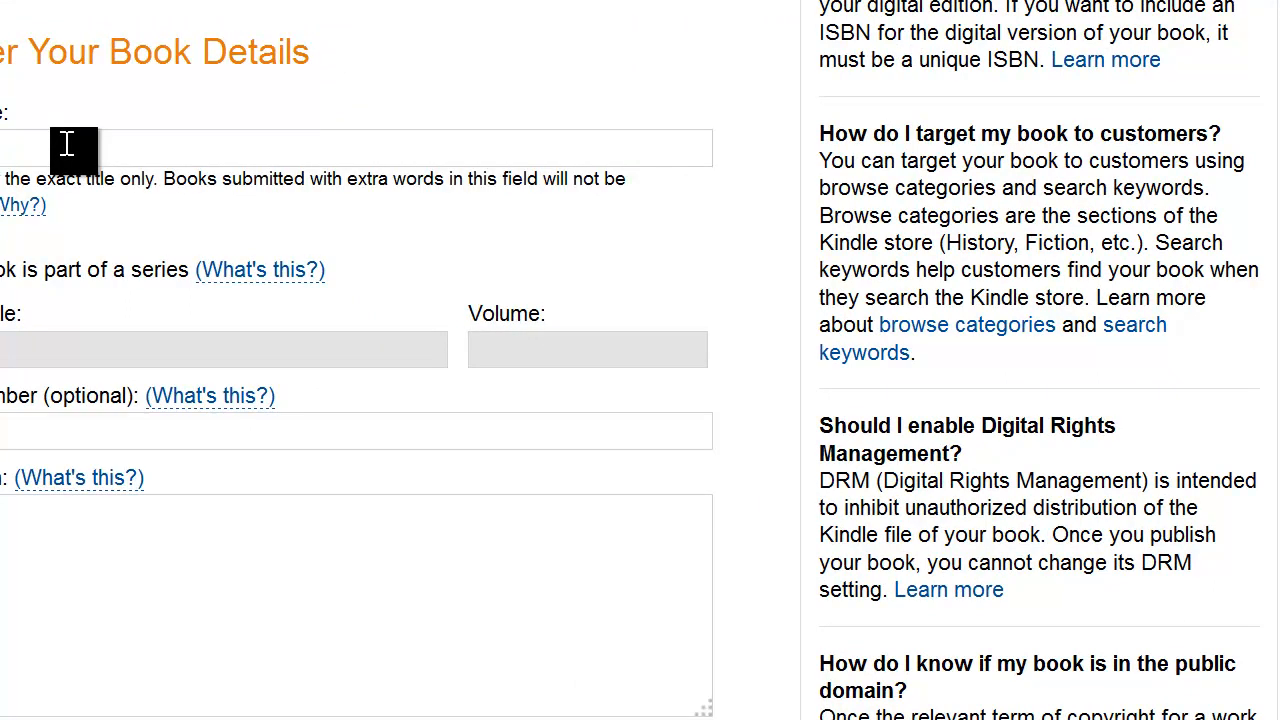
type("come an Amazon #1 Bestselling Author - and ")
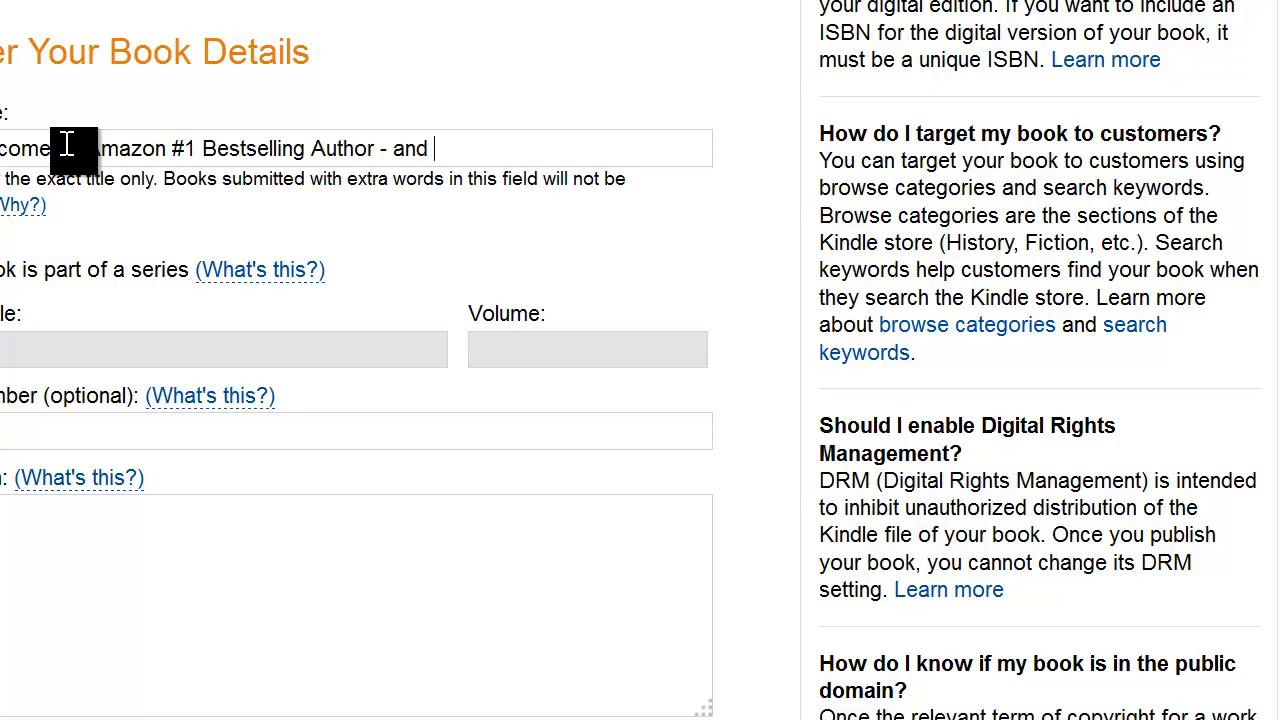
type("Make Money!")
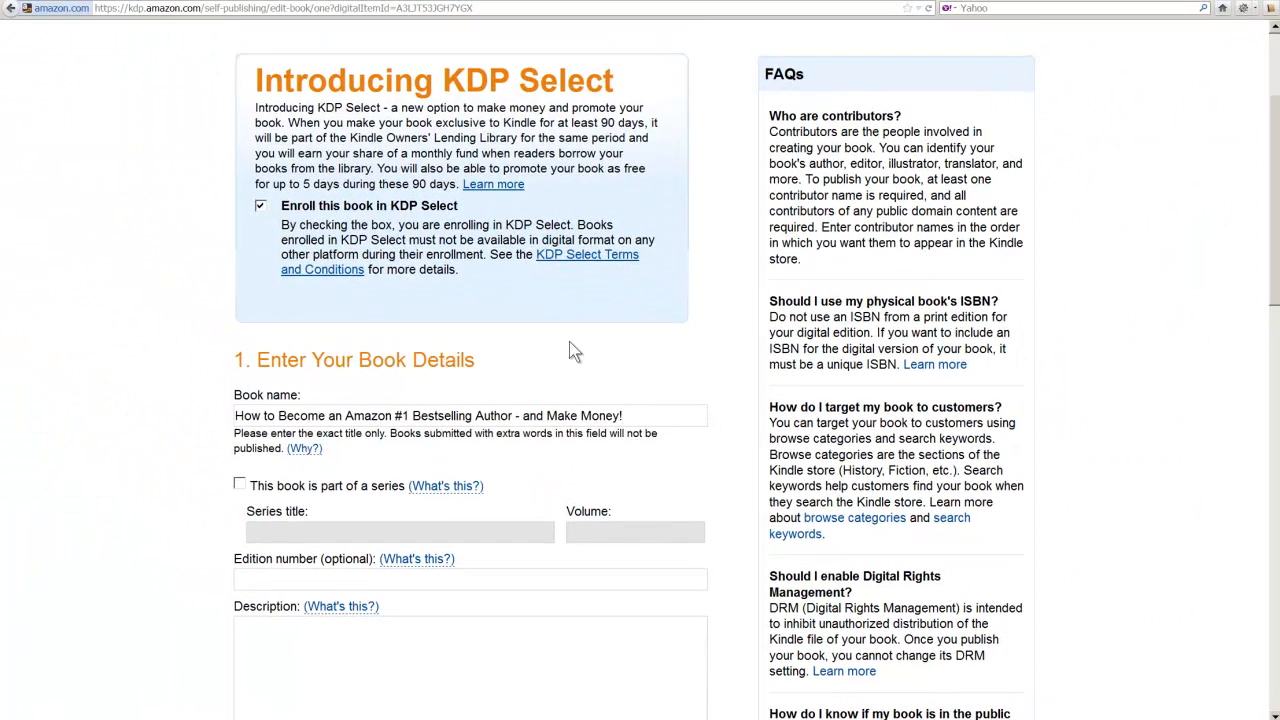
Step: Paste the prepared book description into the Description field and review it from its beginning
scroll(534, 341, "down", 1)
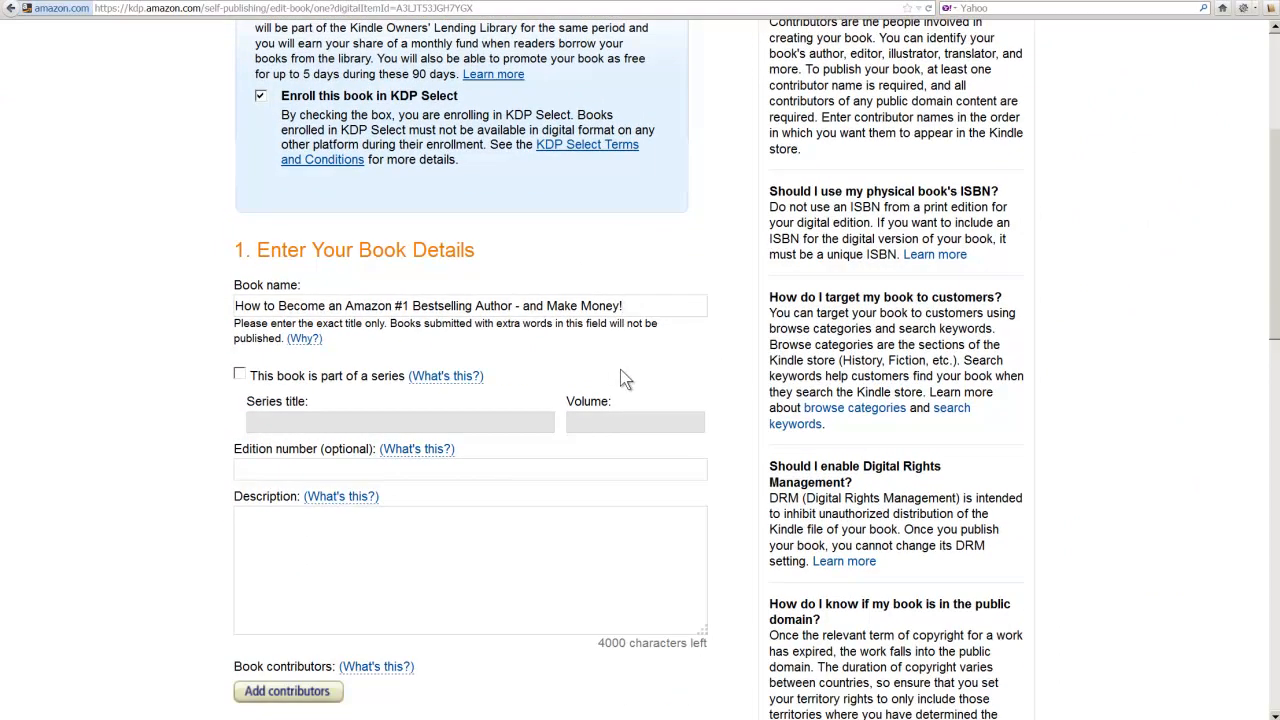
scroll(620, 375, "down", 1)
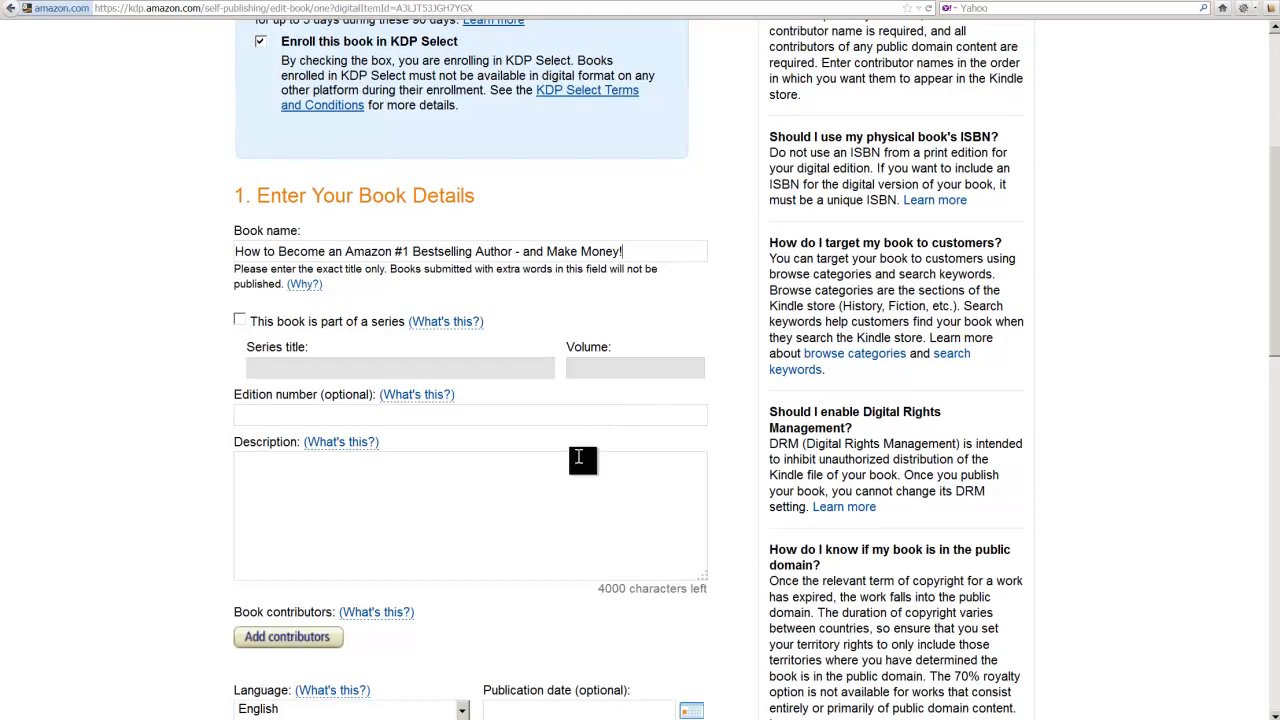
scroll(580, 457, "down", 1)
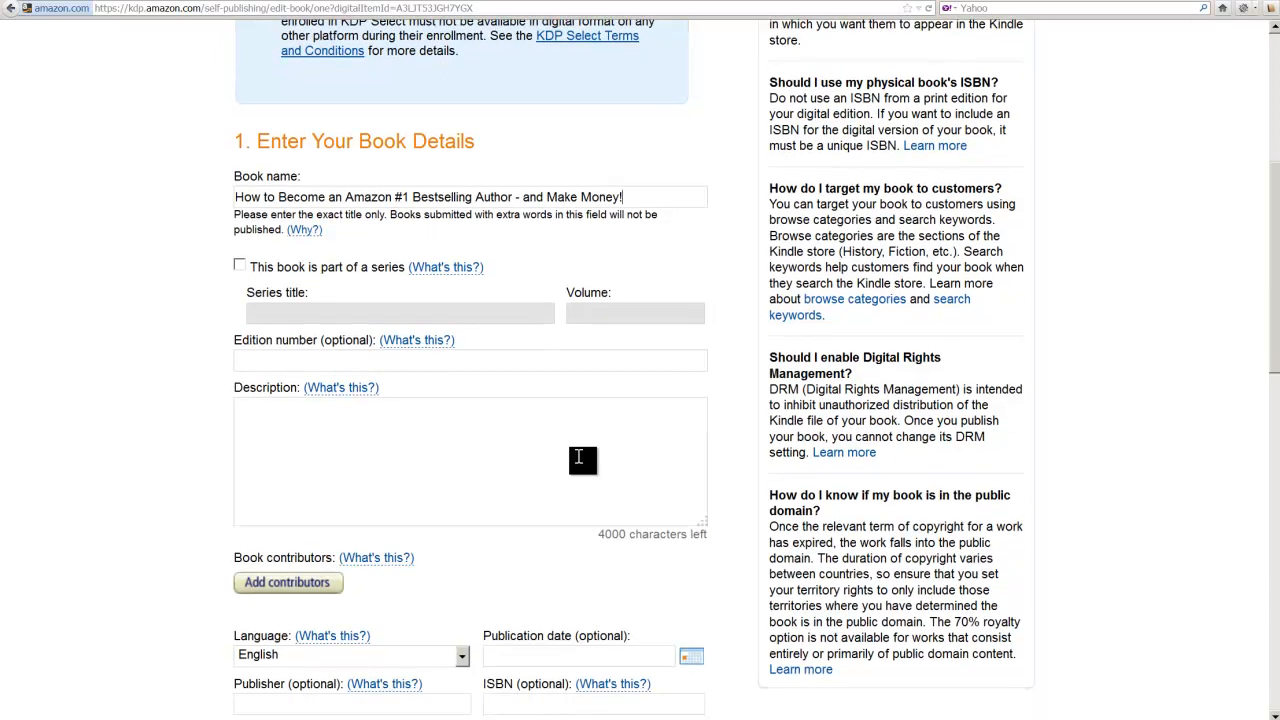
right_click(276, 412)
left_click(304, 469)
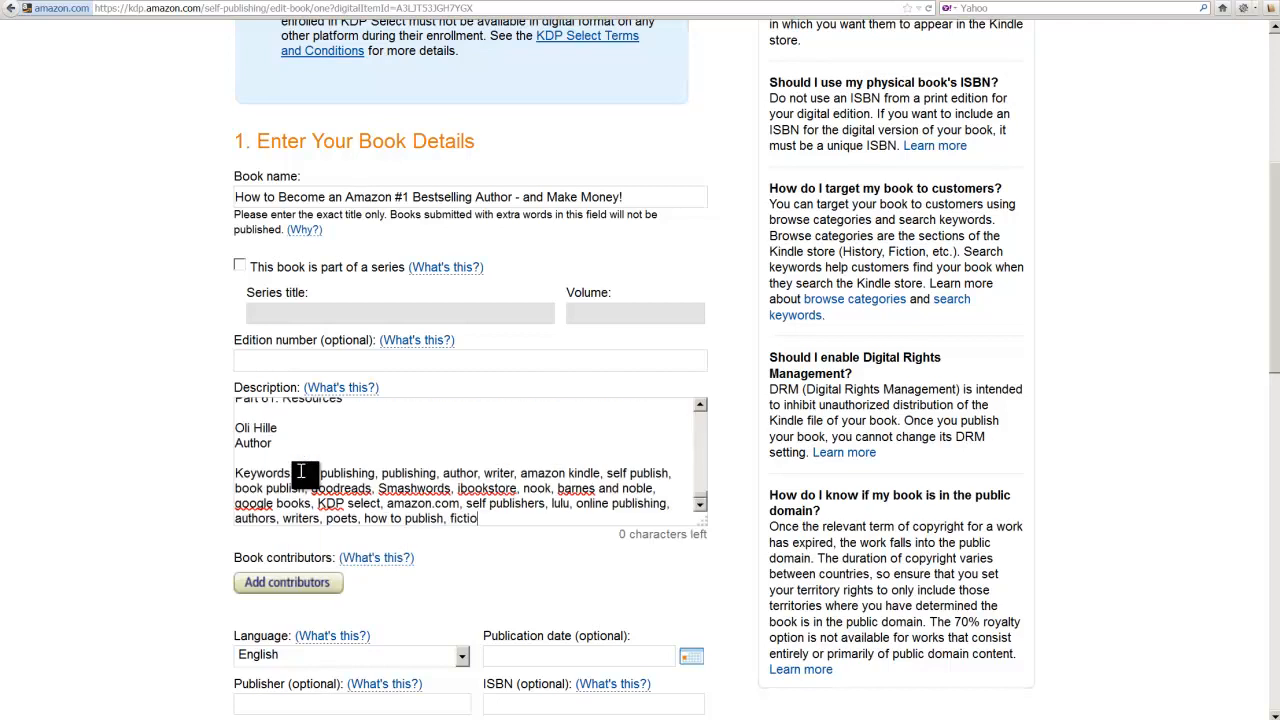
scroll(300, 471, "up", 20)
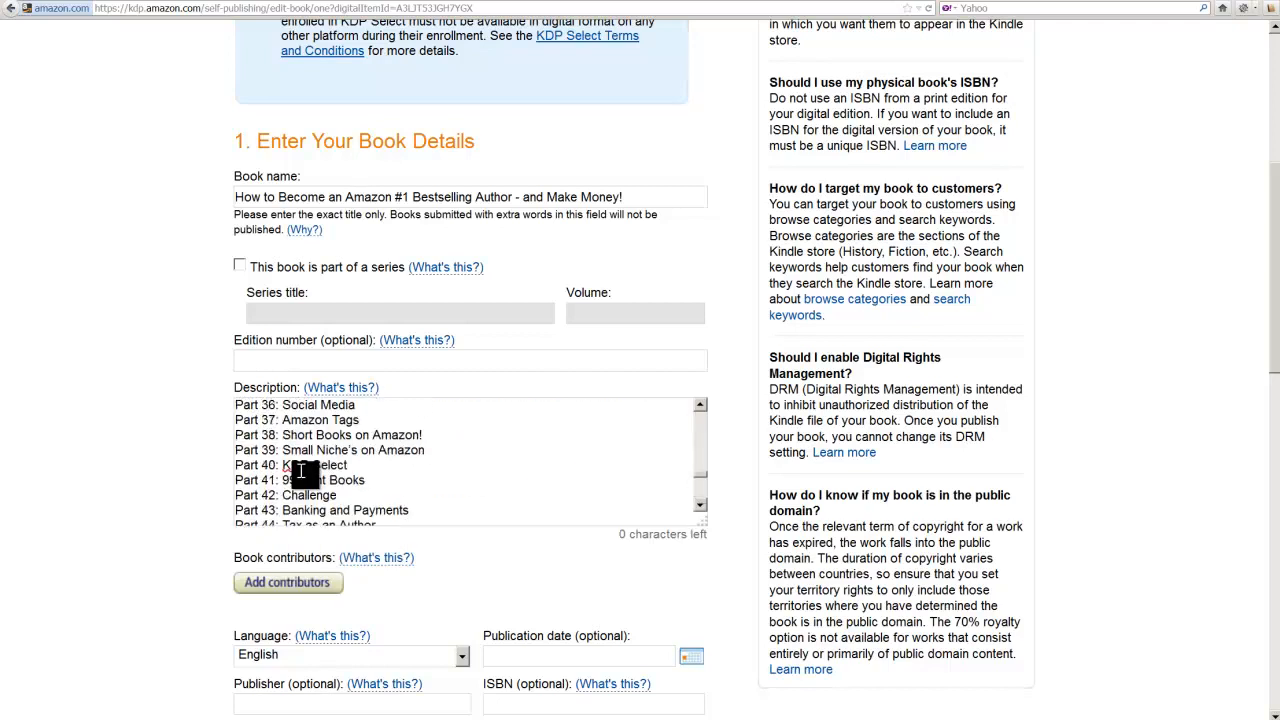
scroll(300, 471, "up", 5)
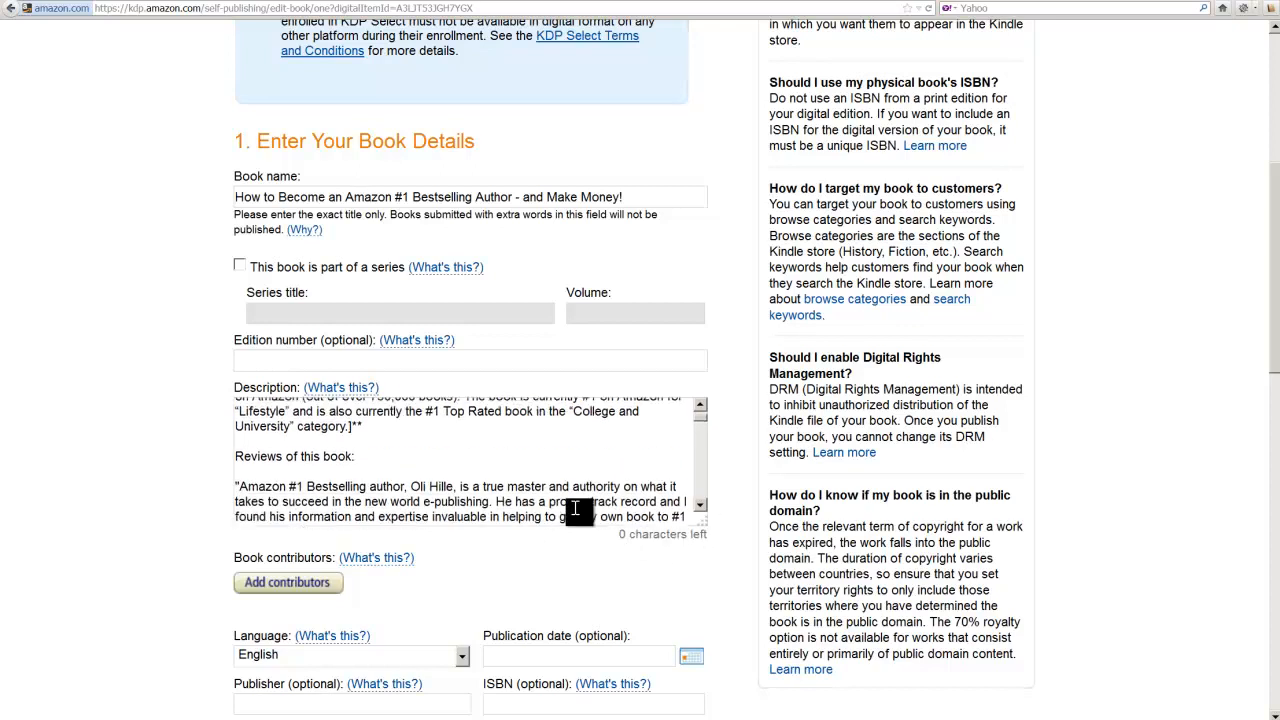
scroll(580, 591, "up", 5)
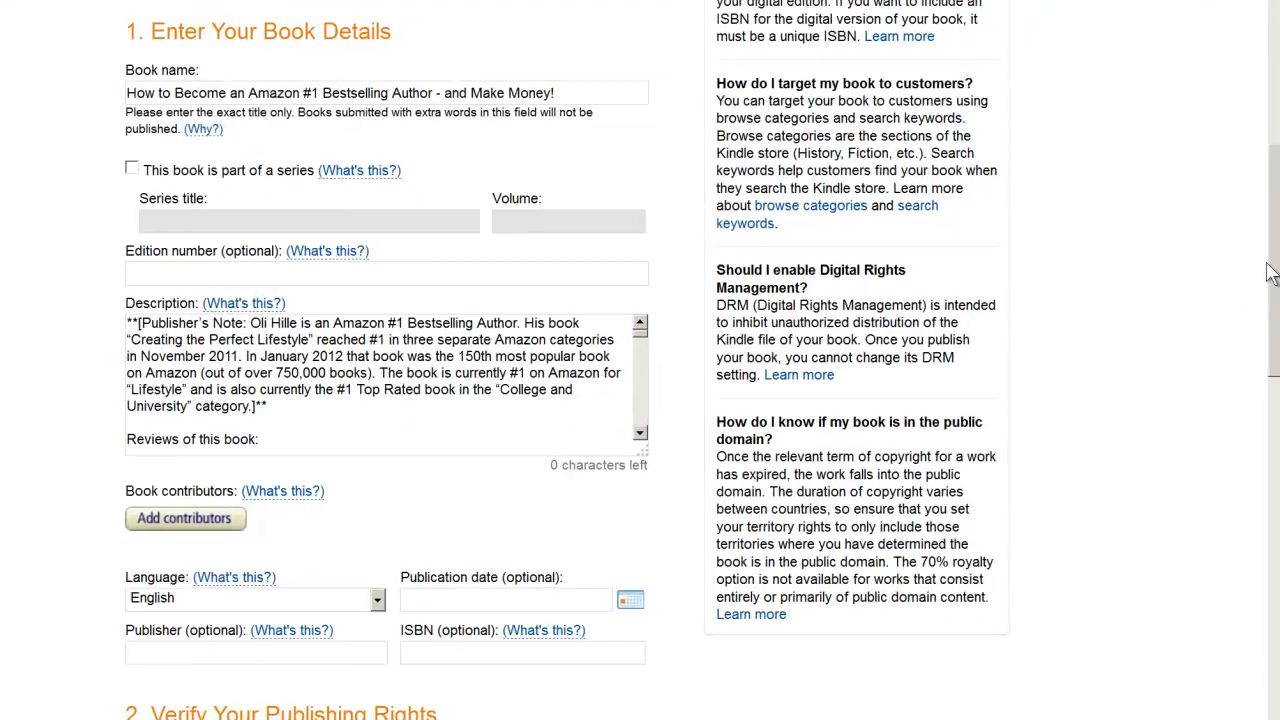
Step: Add a book contributor with the author's first and last name and the title Author, and save it
left_click_drag(1266, 177, 1266, 192)
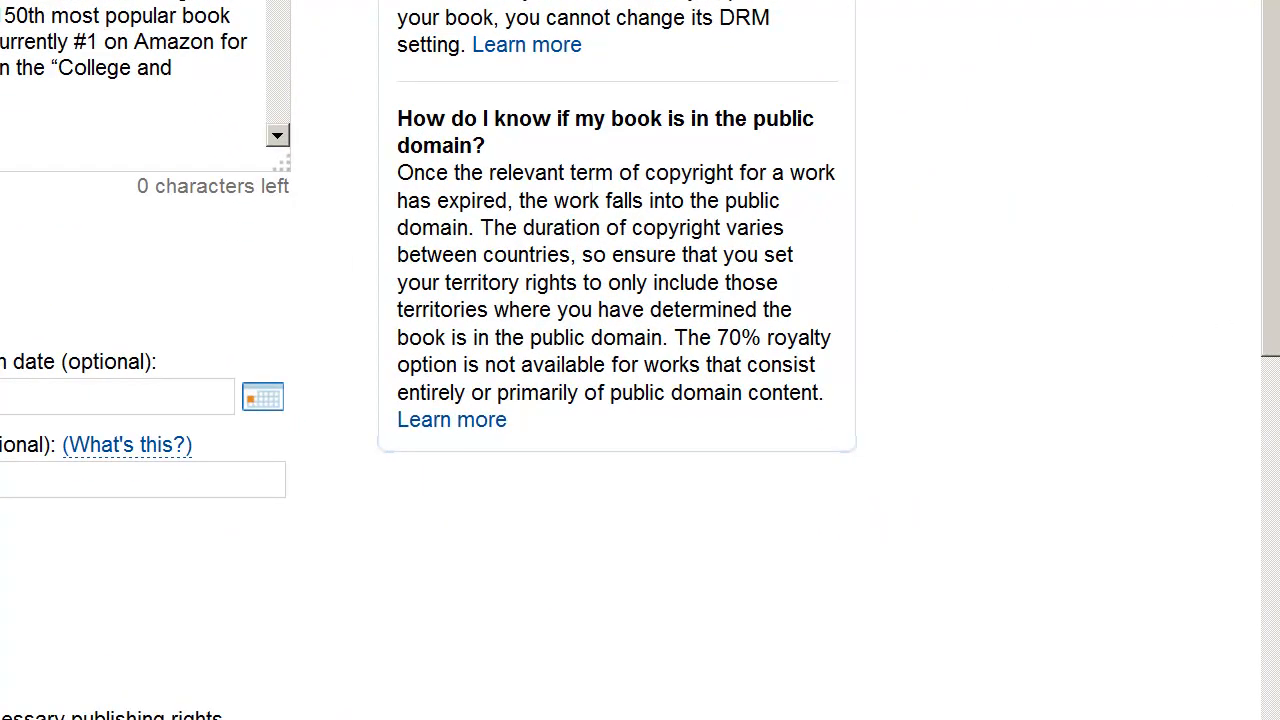
left_click(3, 268)
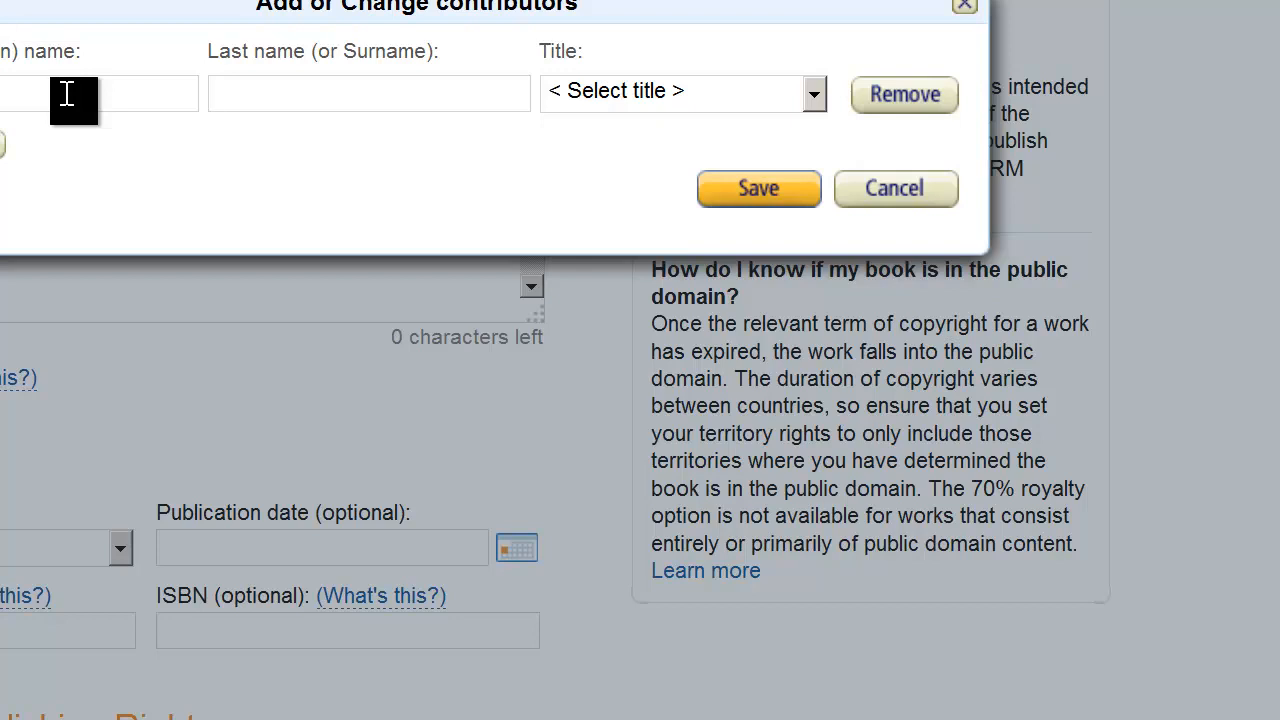
type("Hille")
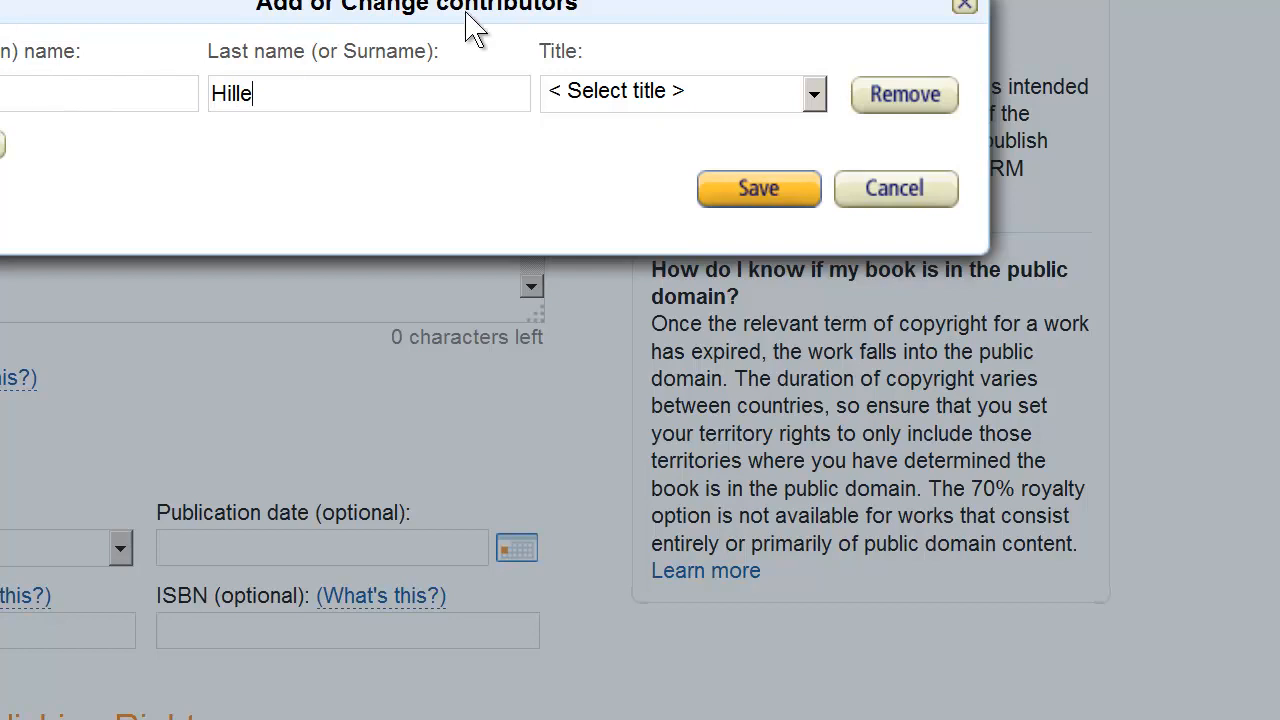
left_click(814, 95)
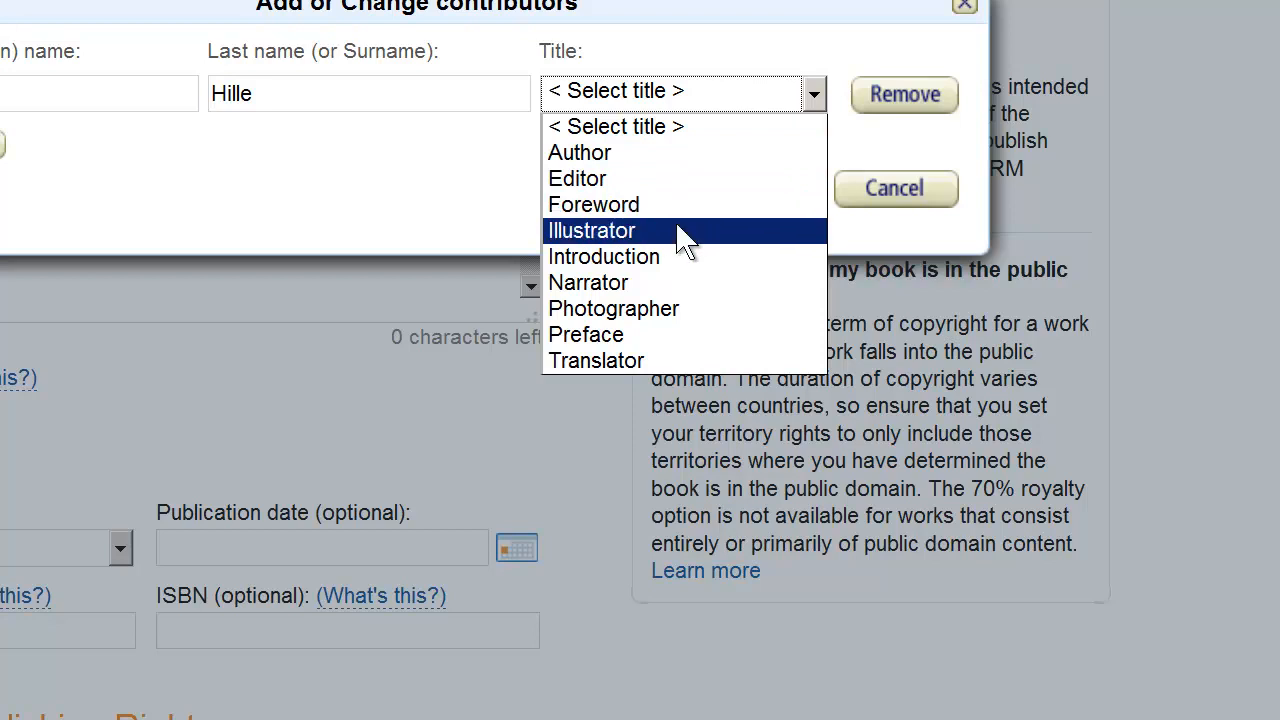
left_click(645, 154)
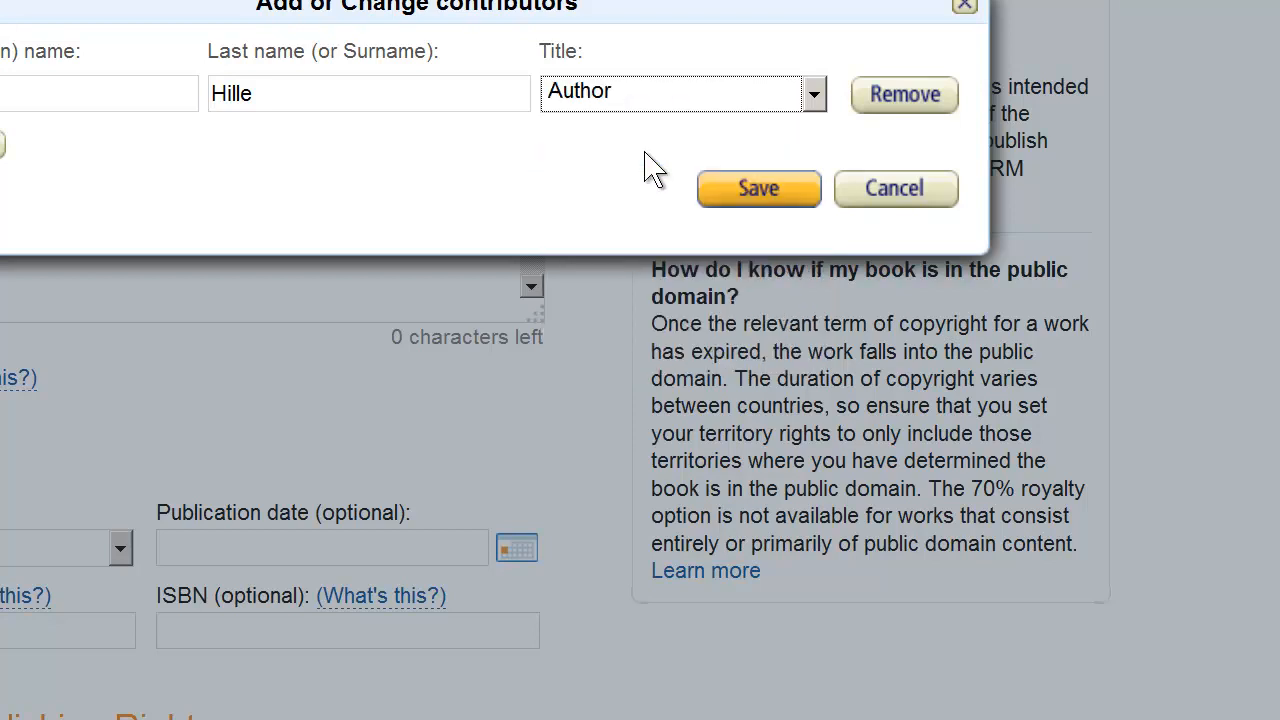
left_click(906, 100)
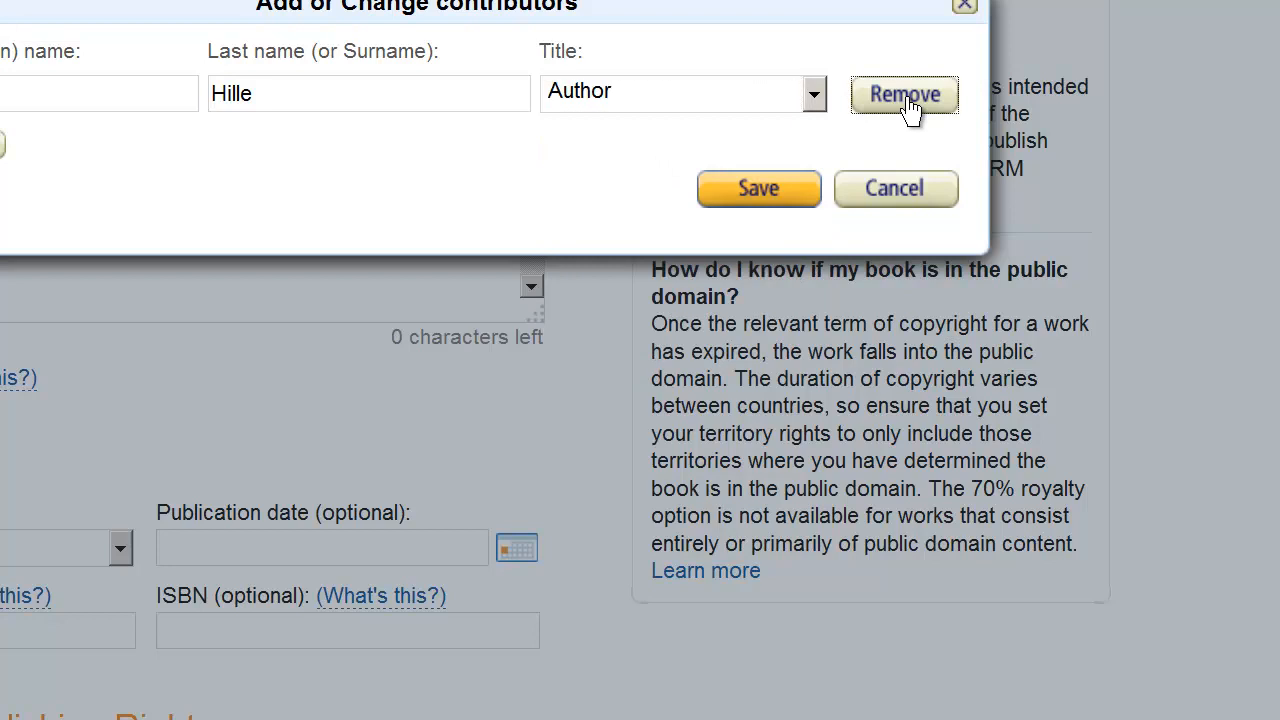
left_click(760, 190)
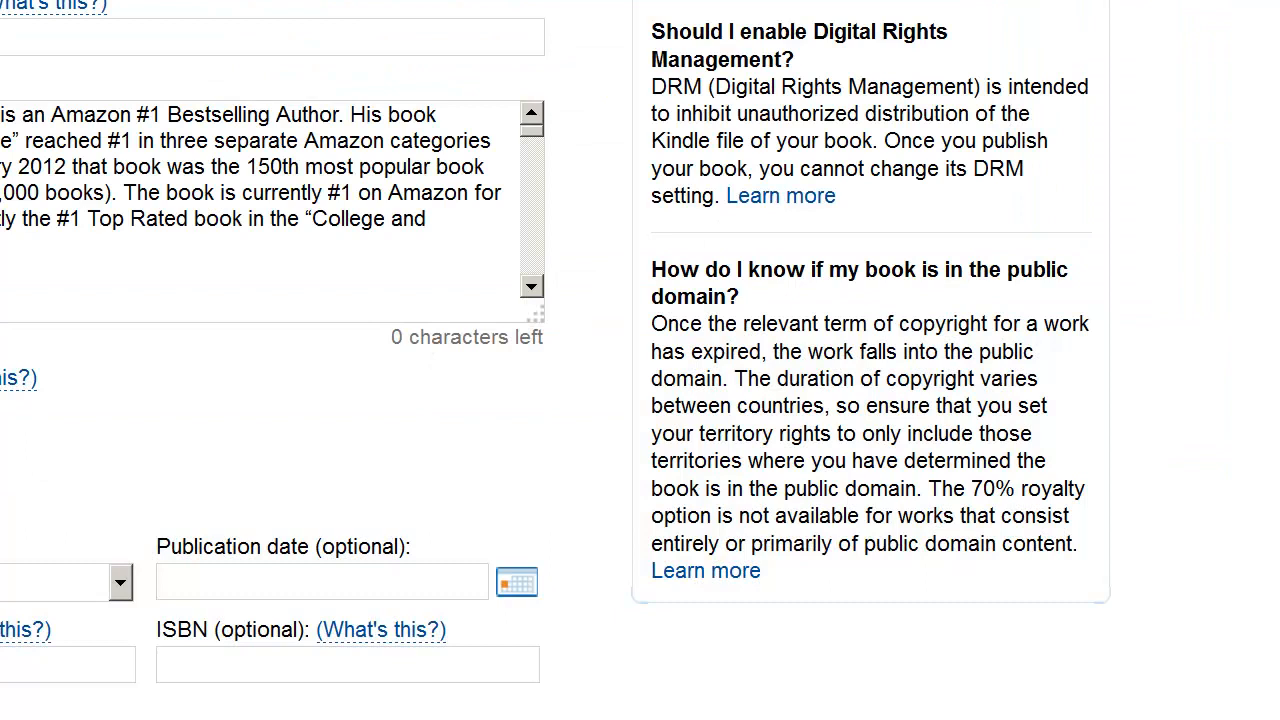
Step: Fill in the optional publisher with the previously used entry Empire Publishers
scroll(200, 387, "down", 2)
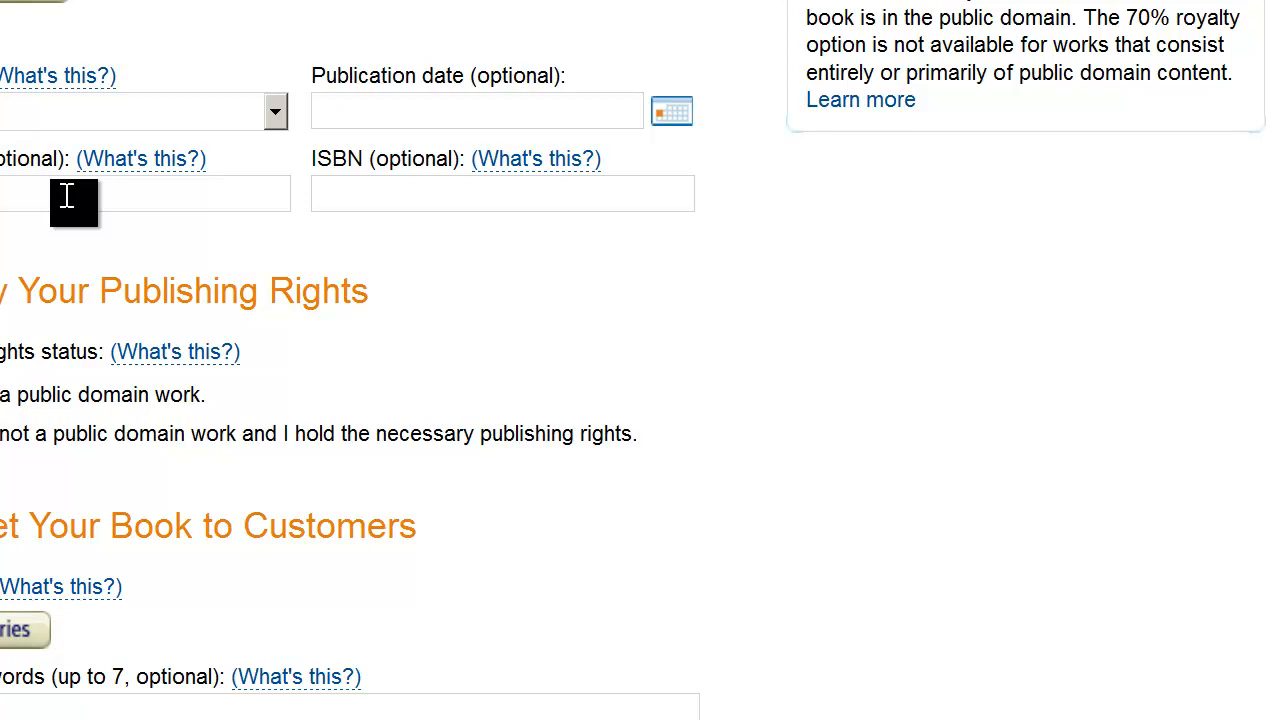
left_click(66, 196)
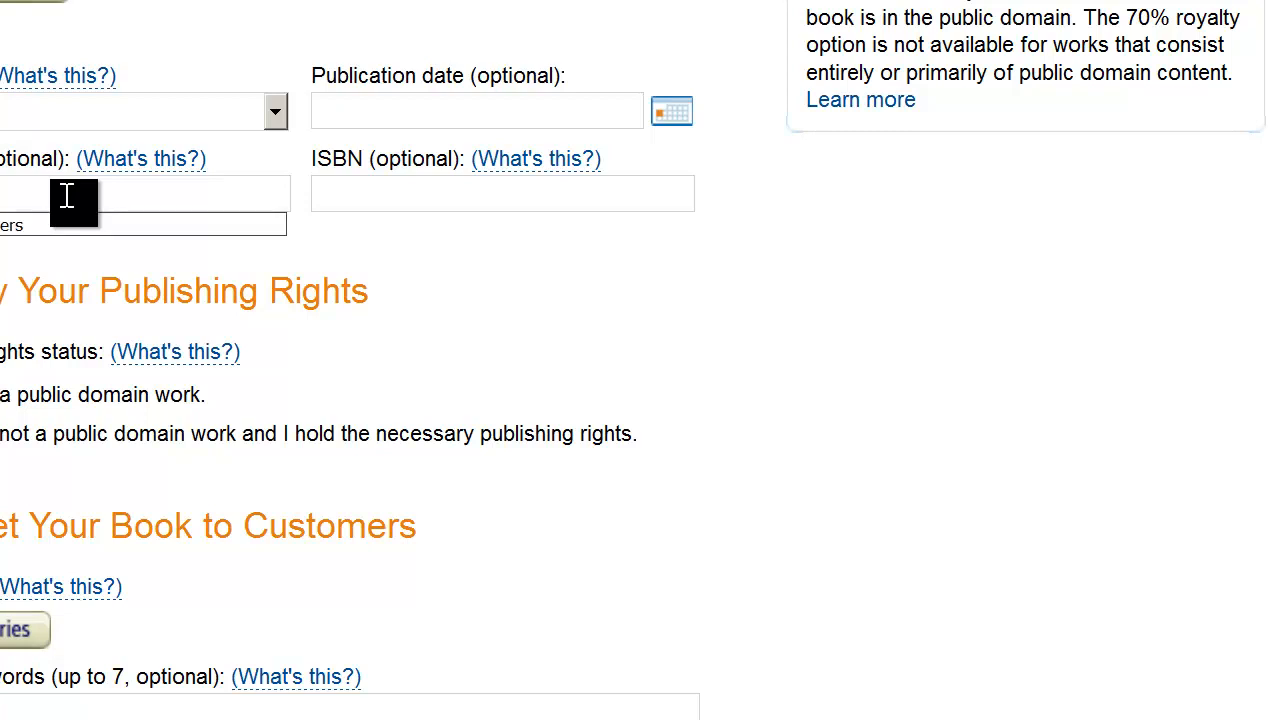
key("Down")
key("Return")
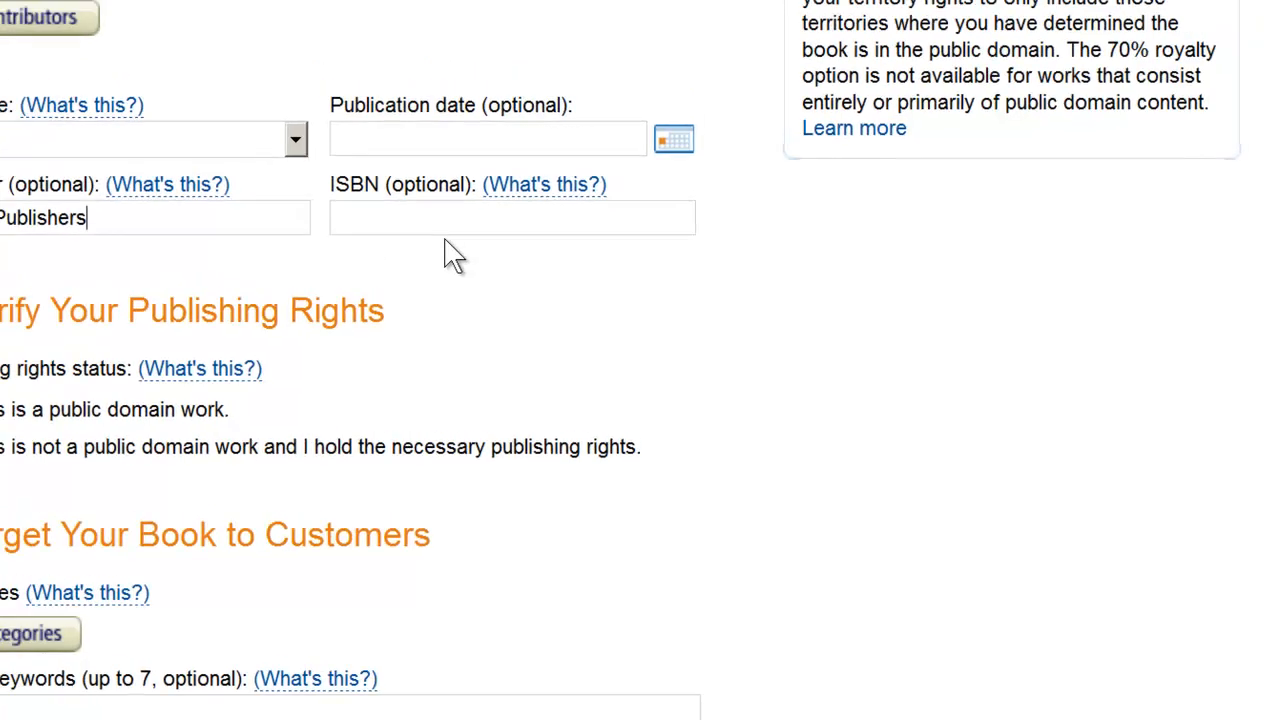
Step: Set the publishing rights status to not a public domain work, with the necessary publishing rights held
scroll(431, 216, "down", 1)
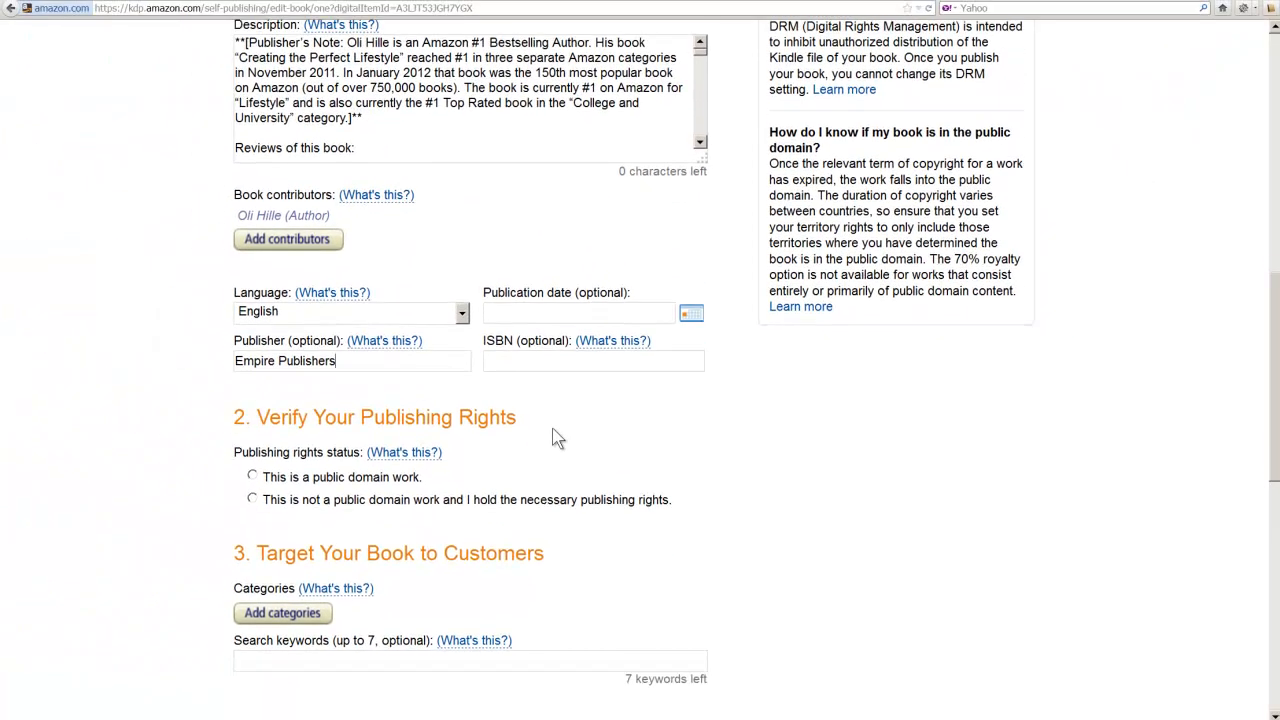
scroll(557, 439, "down", 1)
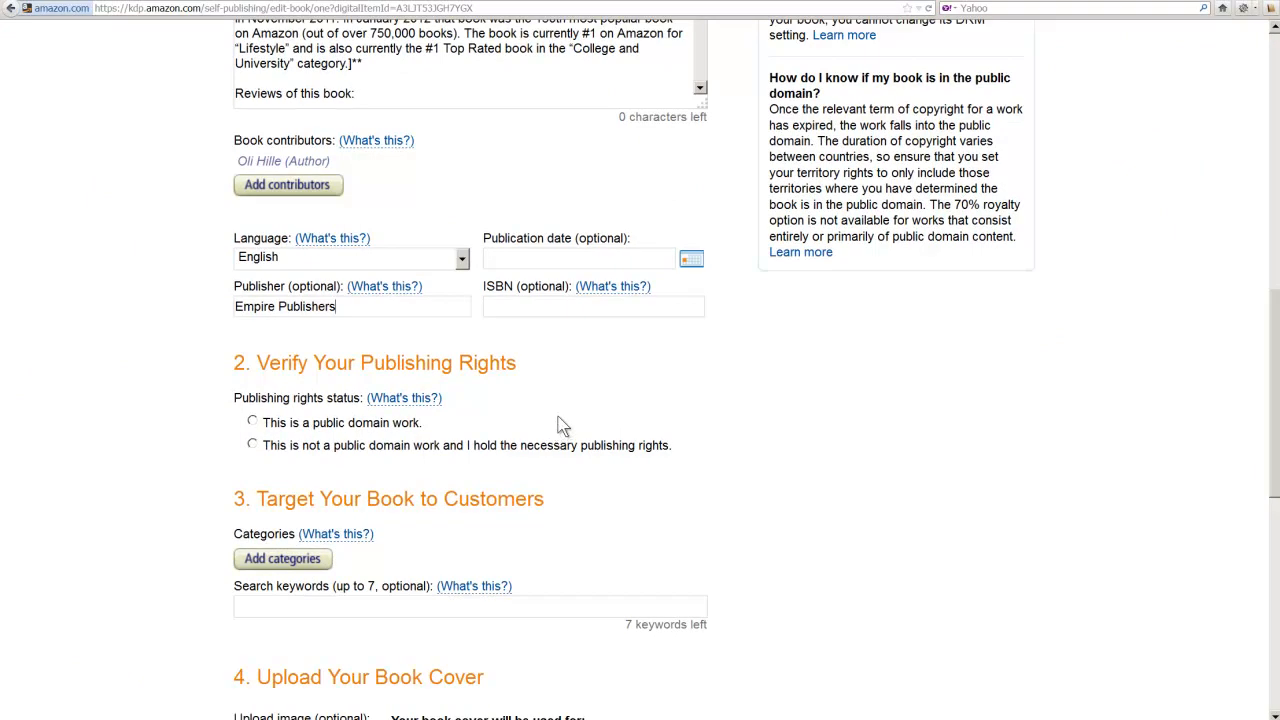
scroll(560, 407, "down", 3)
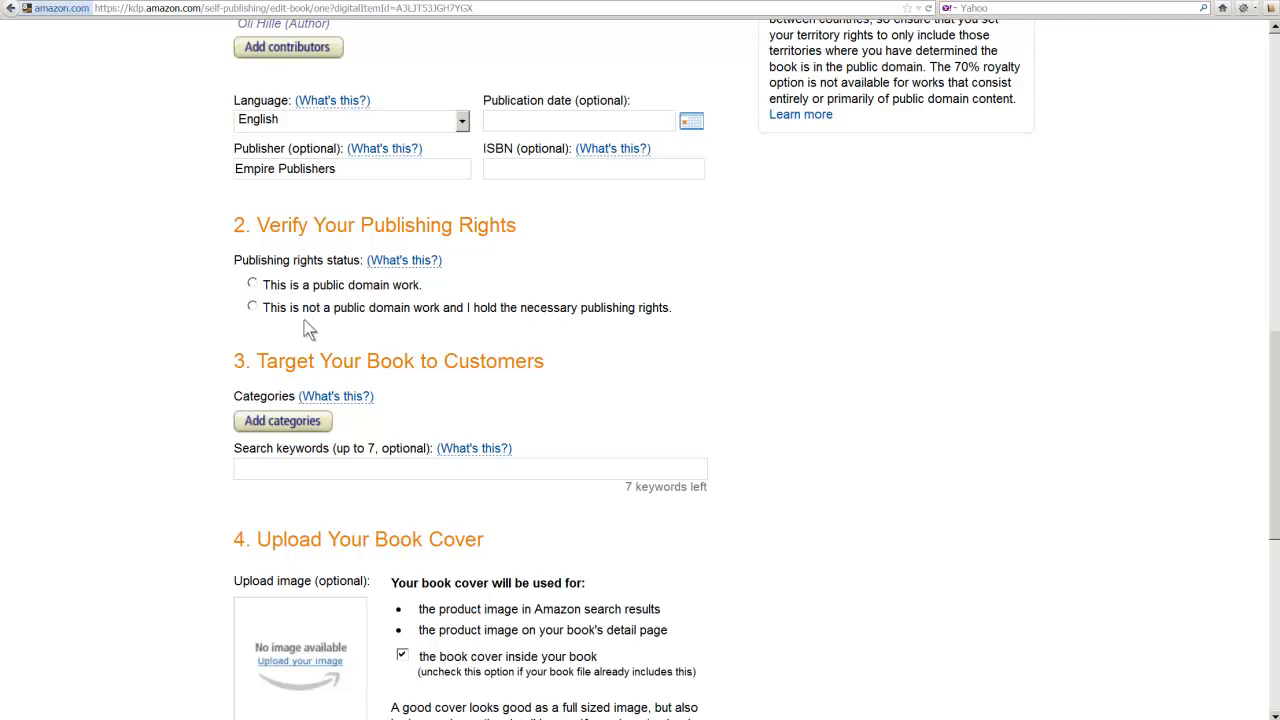
left_click(253, 308)
Step: Assign the Authorship and Publishing categories under Language Arts & Disciplines to the book and save them
scroll(642, 345, "down", 1)
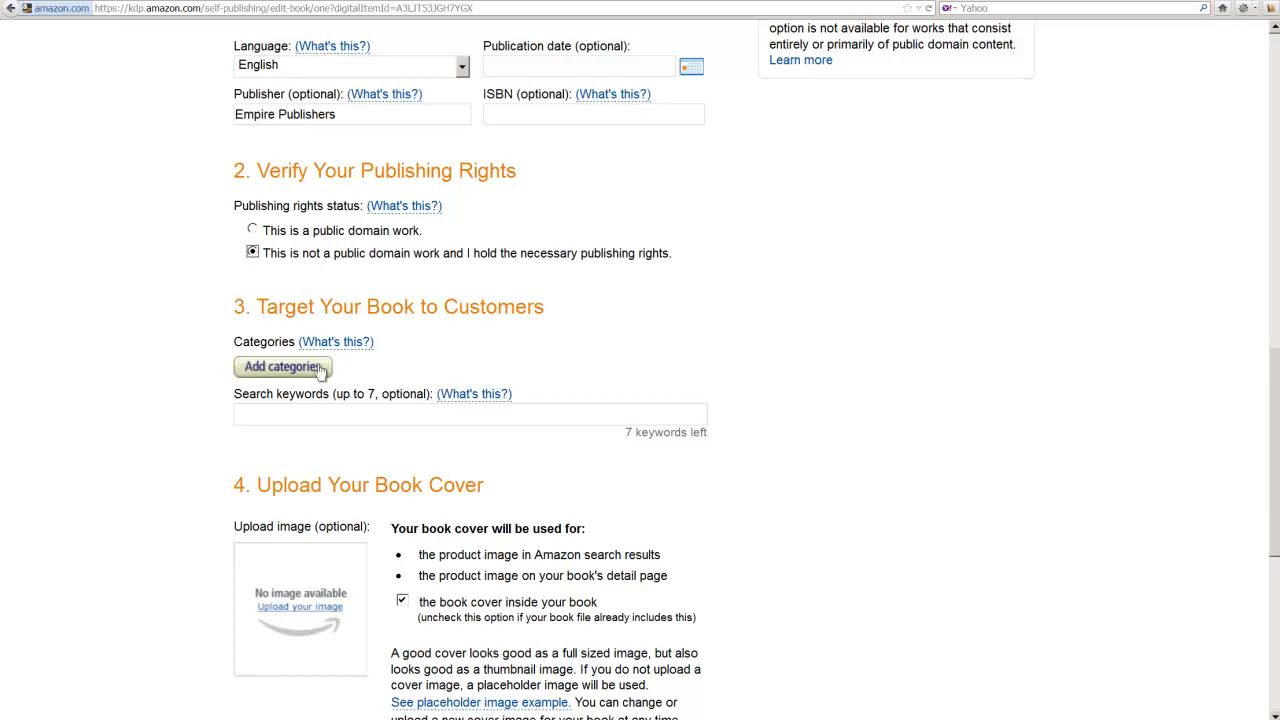
left_click(283, 367)
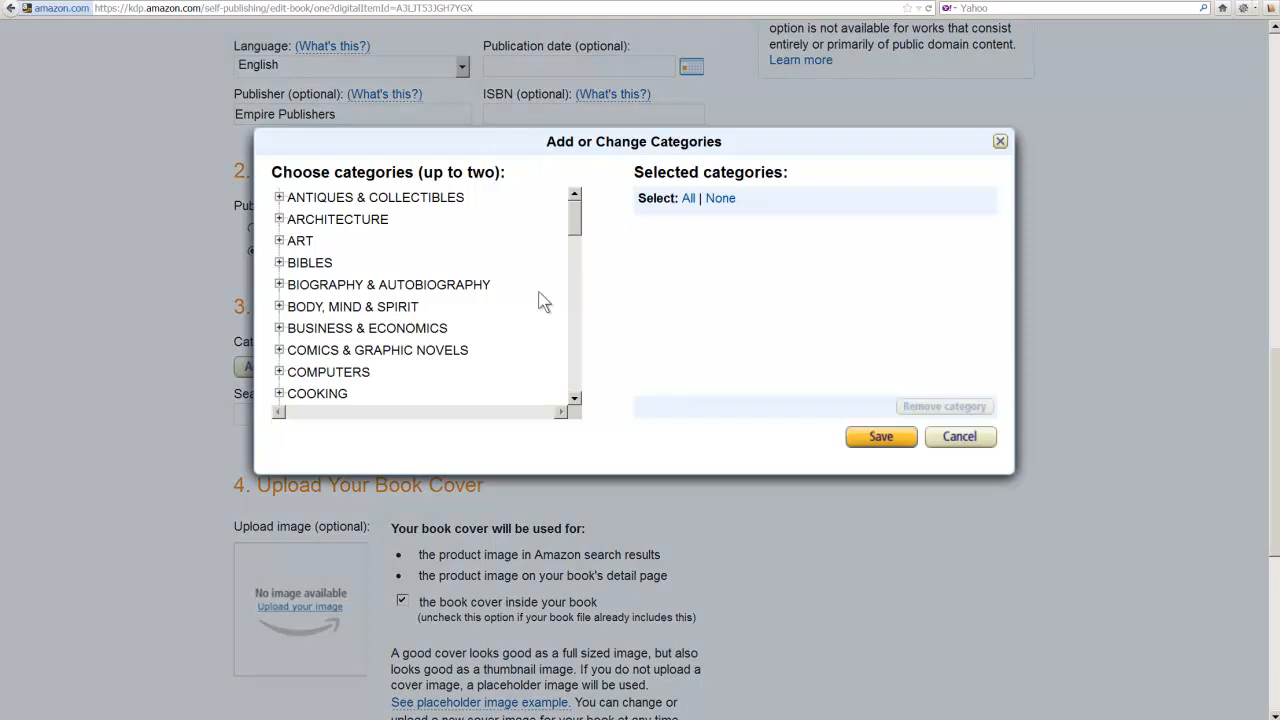
left_click_drag(574, 229, 589, 292)
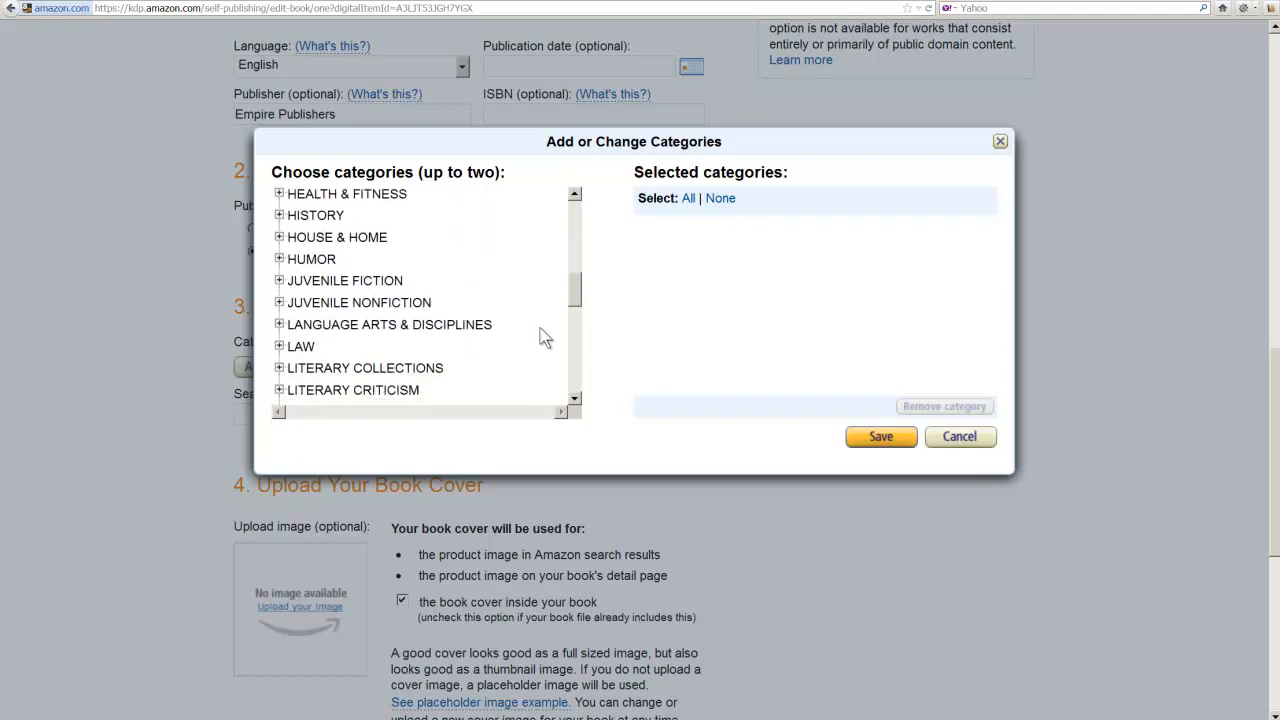
left_click(400, 330)
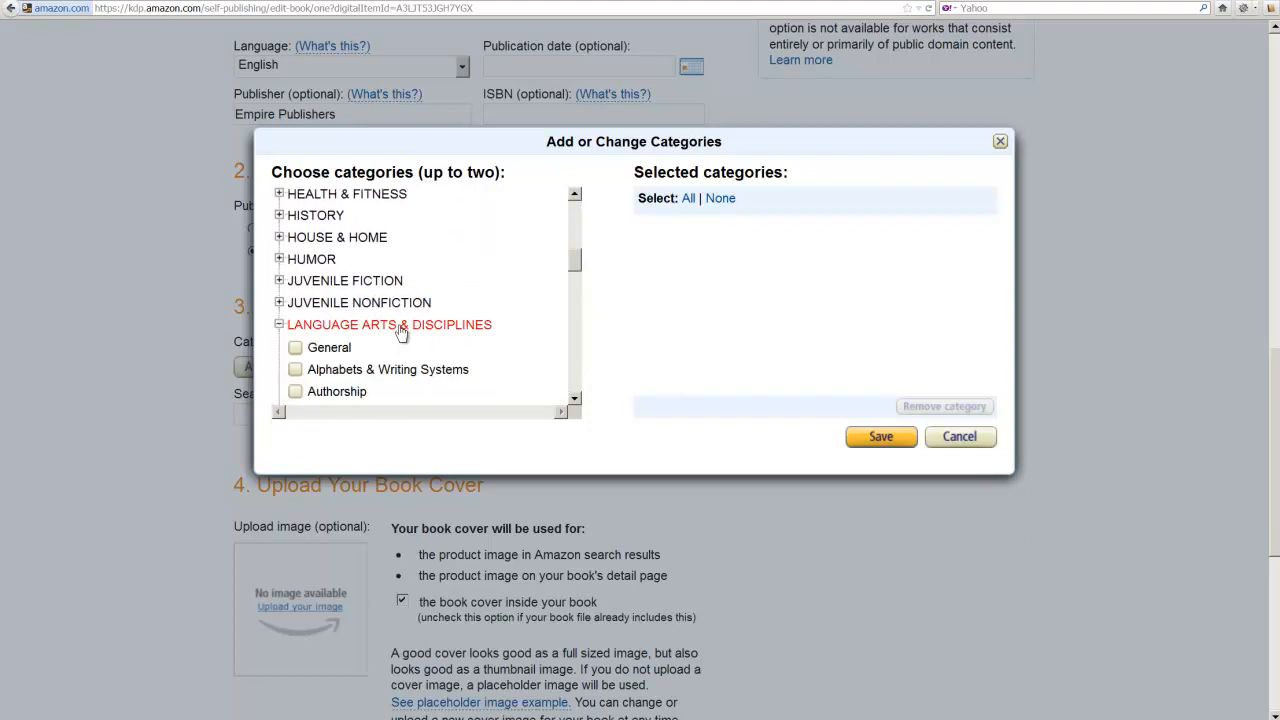
left_click_drag(569, 258, 572, 267)
left_click(296, 341)
left_click_drag(577, 266, 584, 302)
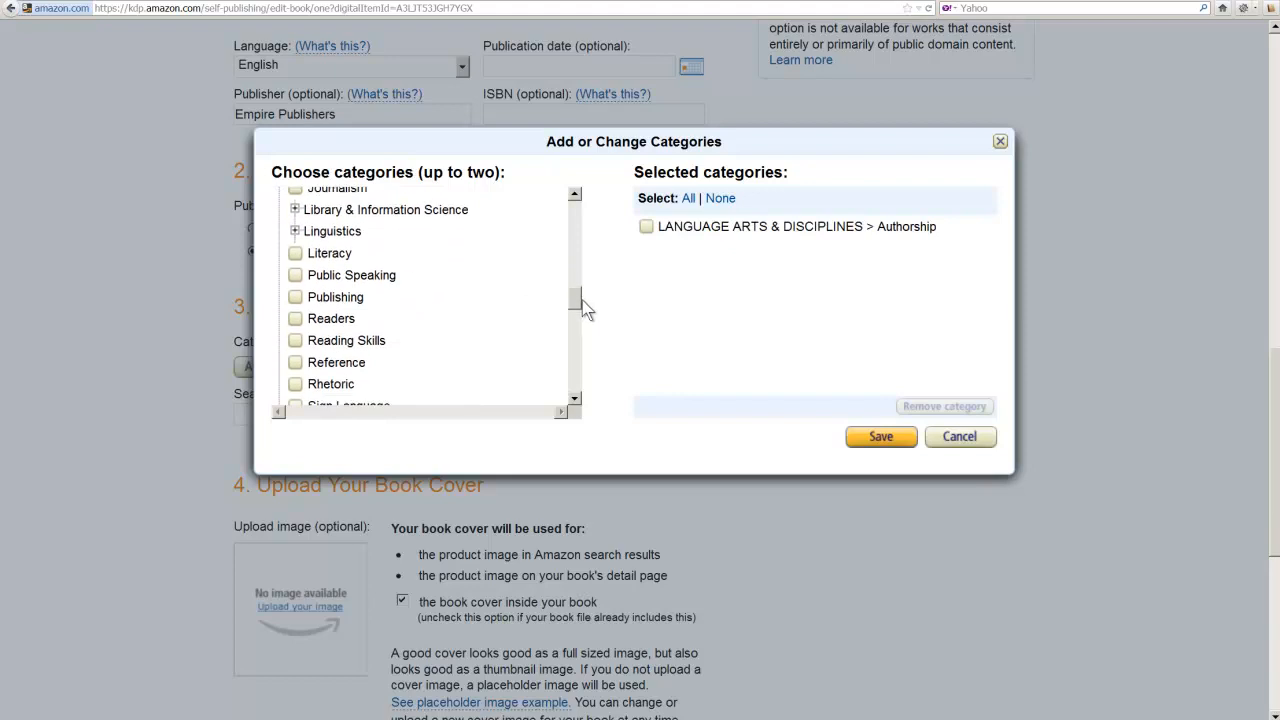
left_click(296, 298)
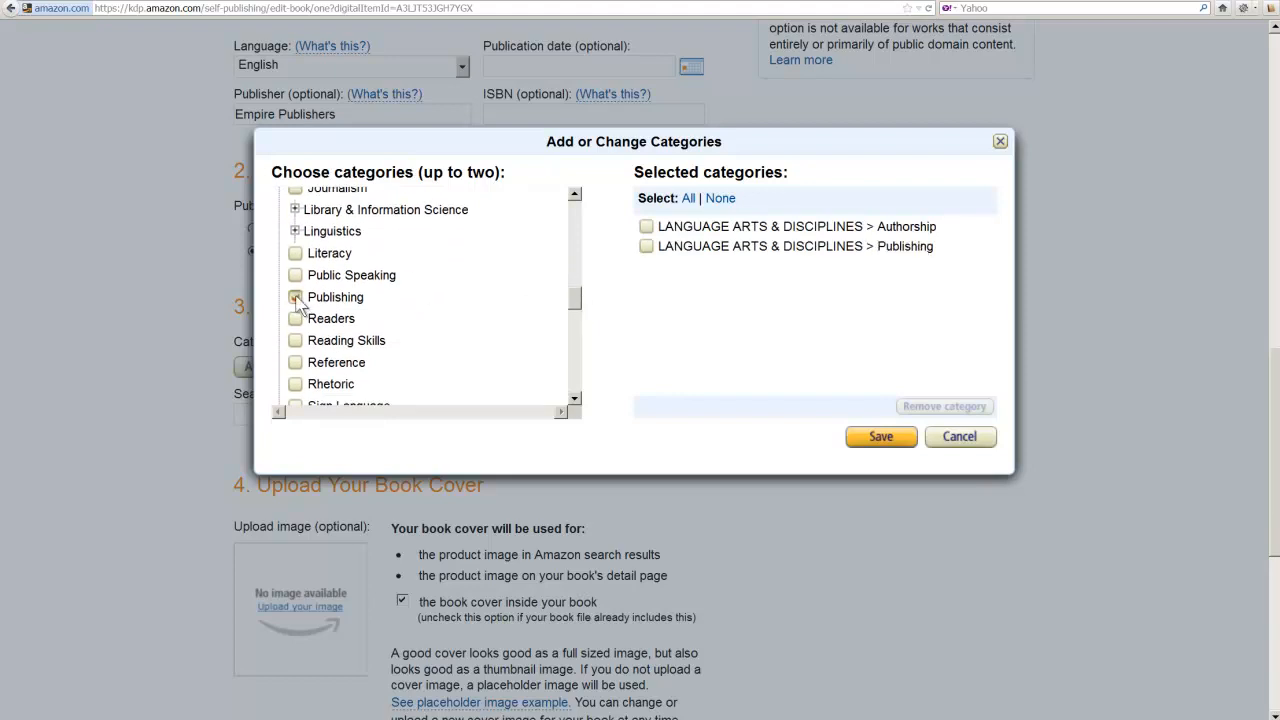
left_click(880, 440)
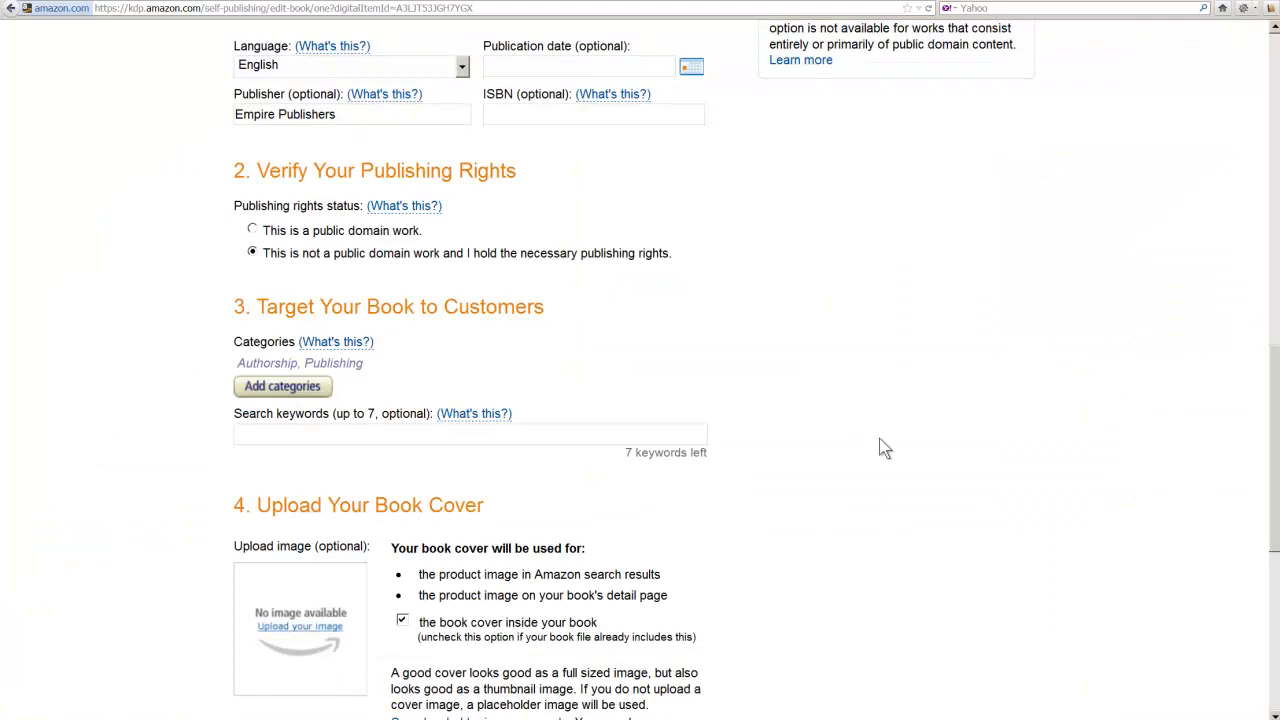
Step: Enter the search keywords self publishing, publishing, kindle publishing, self publish, publish a book, KDP select, amazon publishing
left_click(336, 434)
type("s")
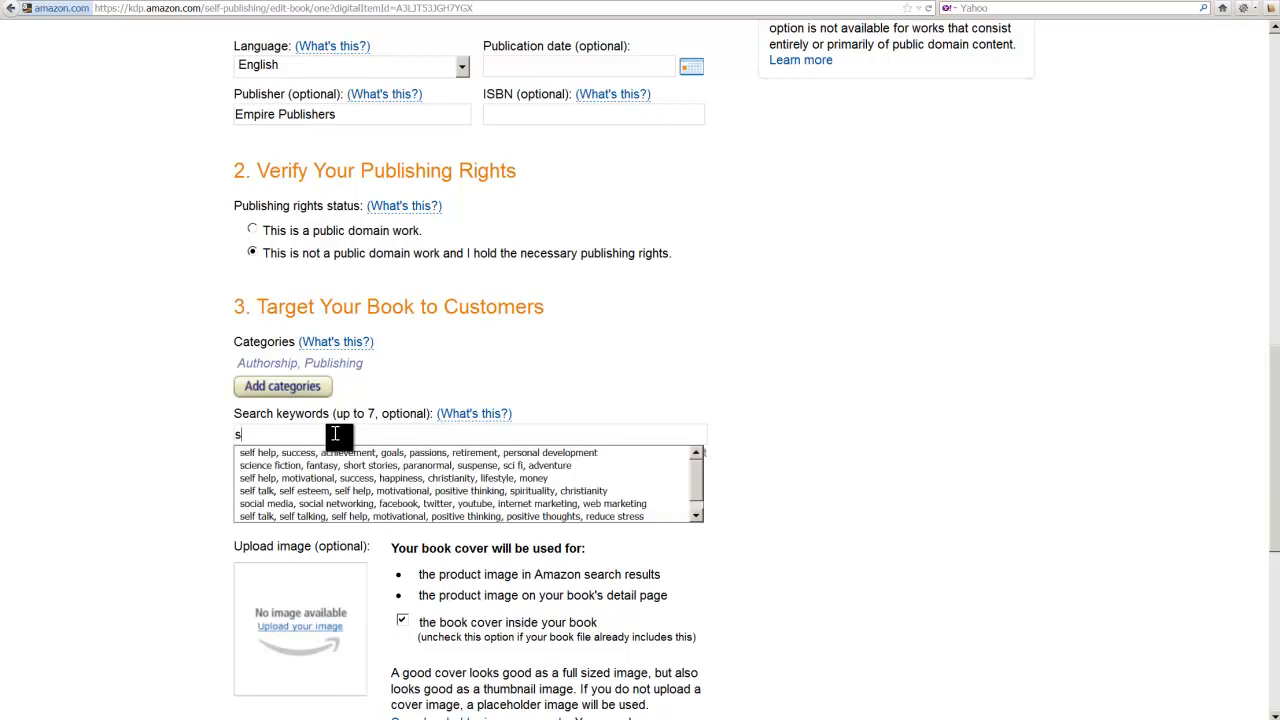
type("elf pu")
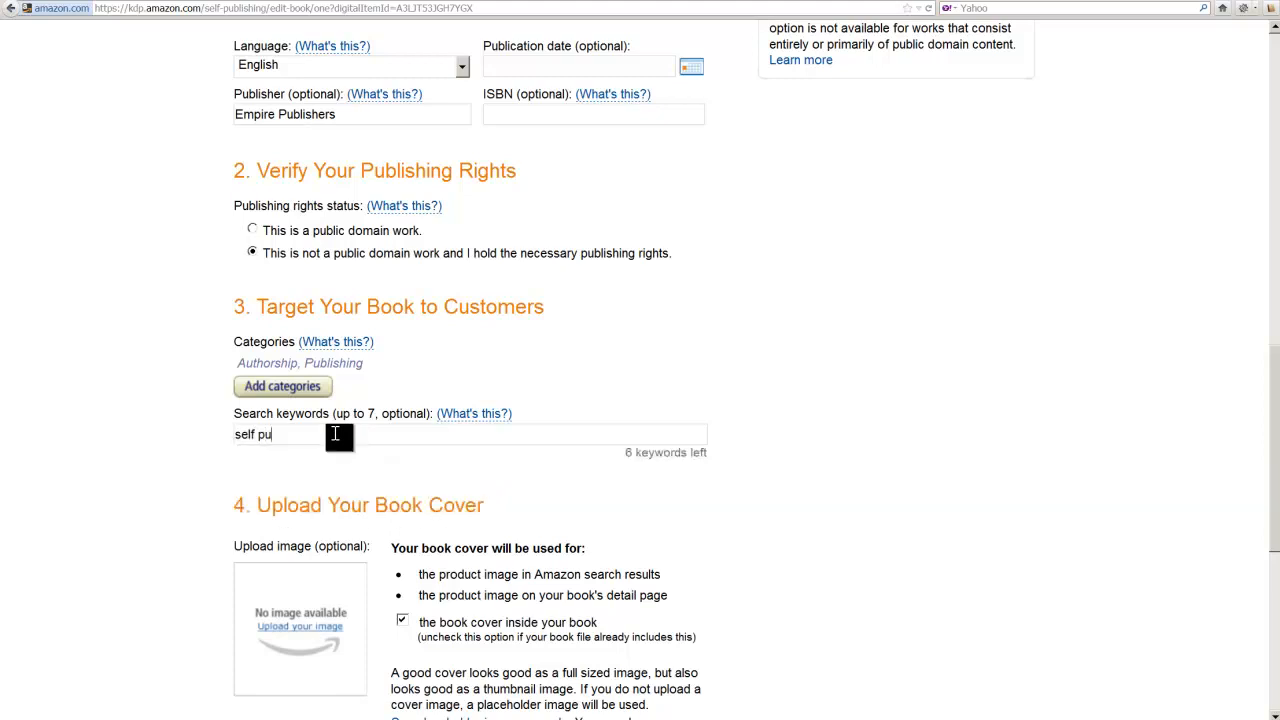
type("blishing, publishing, kindle publishing, ")
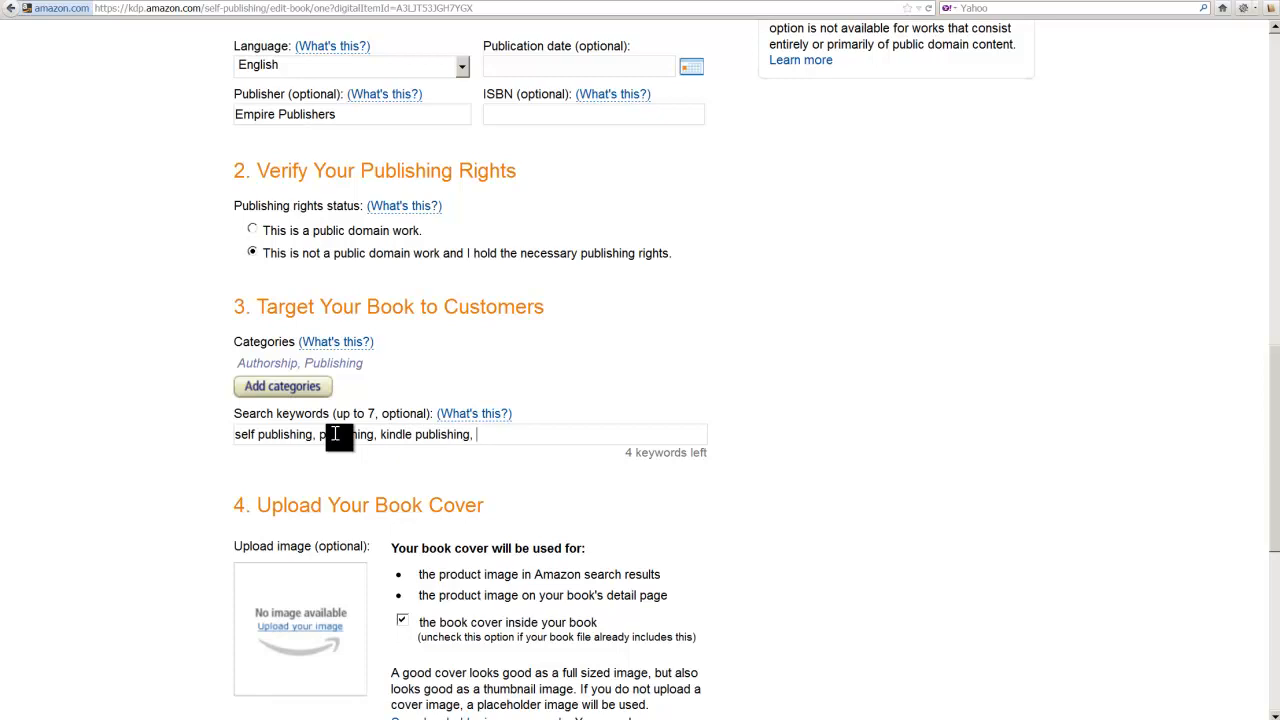
type("self publish")
type(", publish")
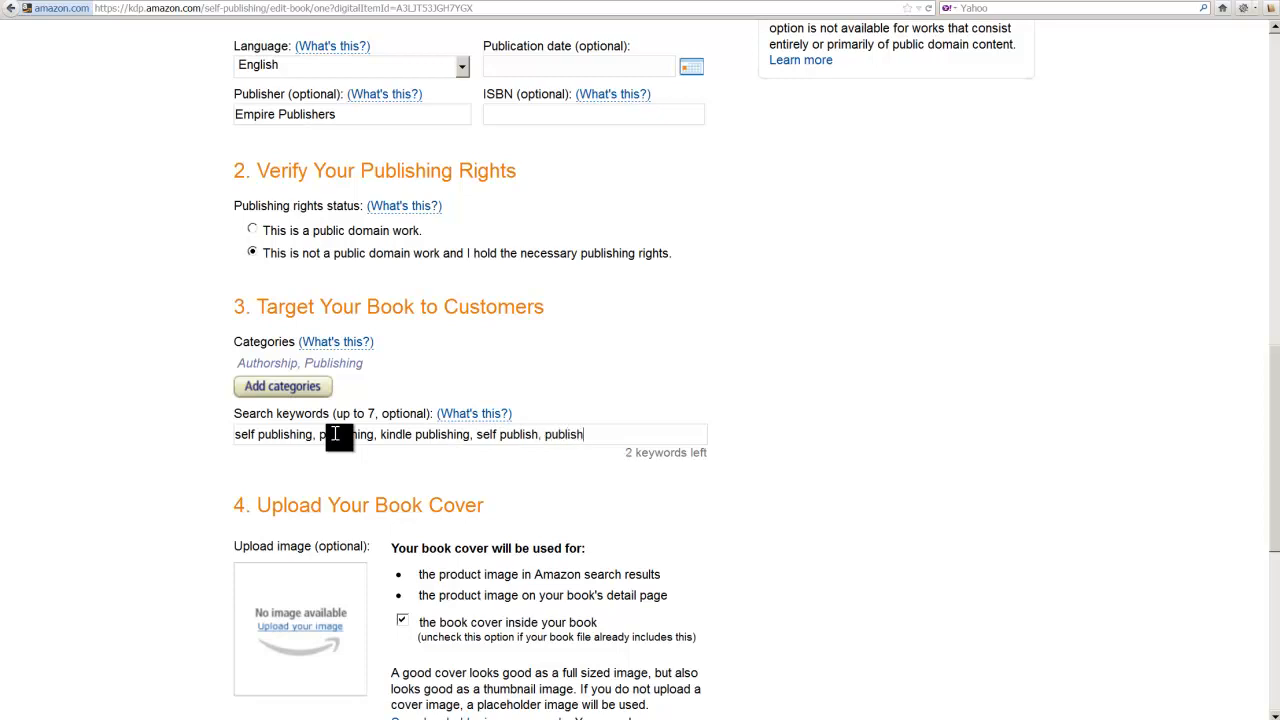
type(" a book, KDP select")
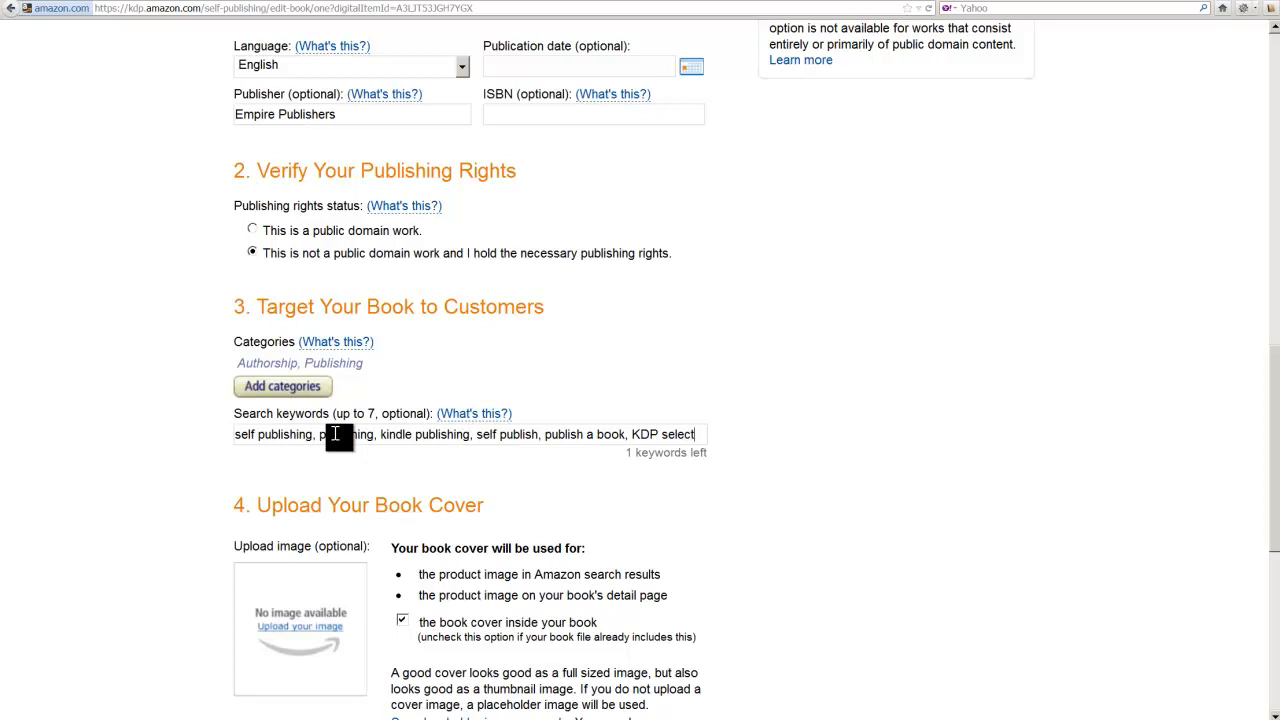
type(", amazon publishing")
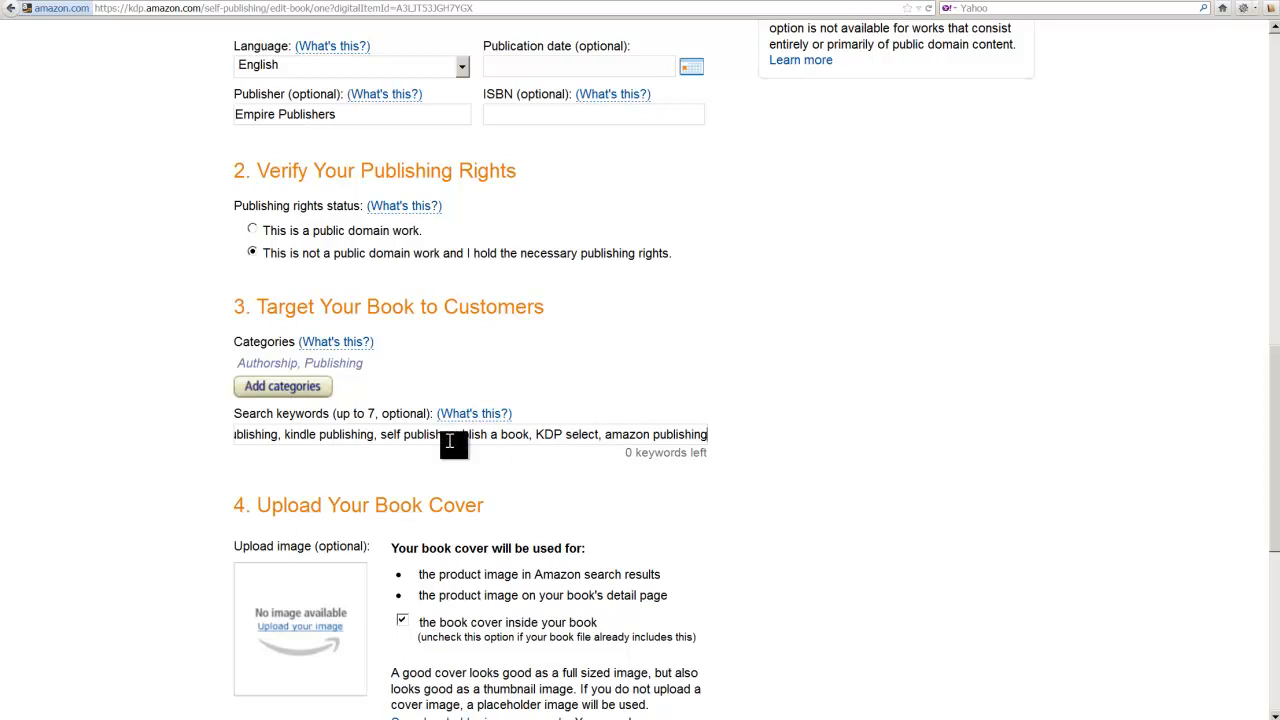
Step: Review the search keywords entry from its end back to the first keyword
key("Left")
key("Left")
key("Left")
key("Left")
key("Left")
key("Left")
key("Left")
key("Left")
key("Left")
key("Left")
key("Left")
key("Left")
key("Left")
key("Left")
key("Left")
key("Left")
key("Left")
key("Left")
key("Left")
key("Left")
key("Left")
key("Left")
key("Left")
key("Left")
key("Left")
key("Left")
key("Left")
key("Left")
key("Left")
key("Left")
key("Left")
key("Left")
key("Left")
key("Left")
key("Left")
key("Left")
key("Left")
key("Left")
key("Left")
key("Left")
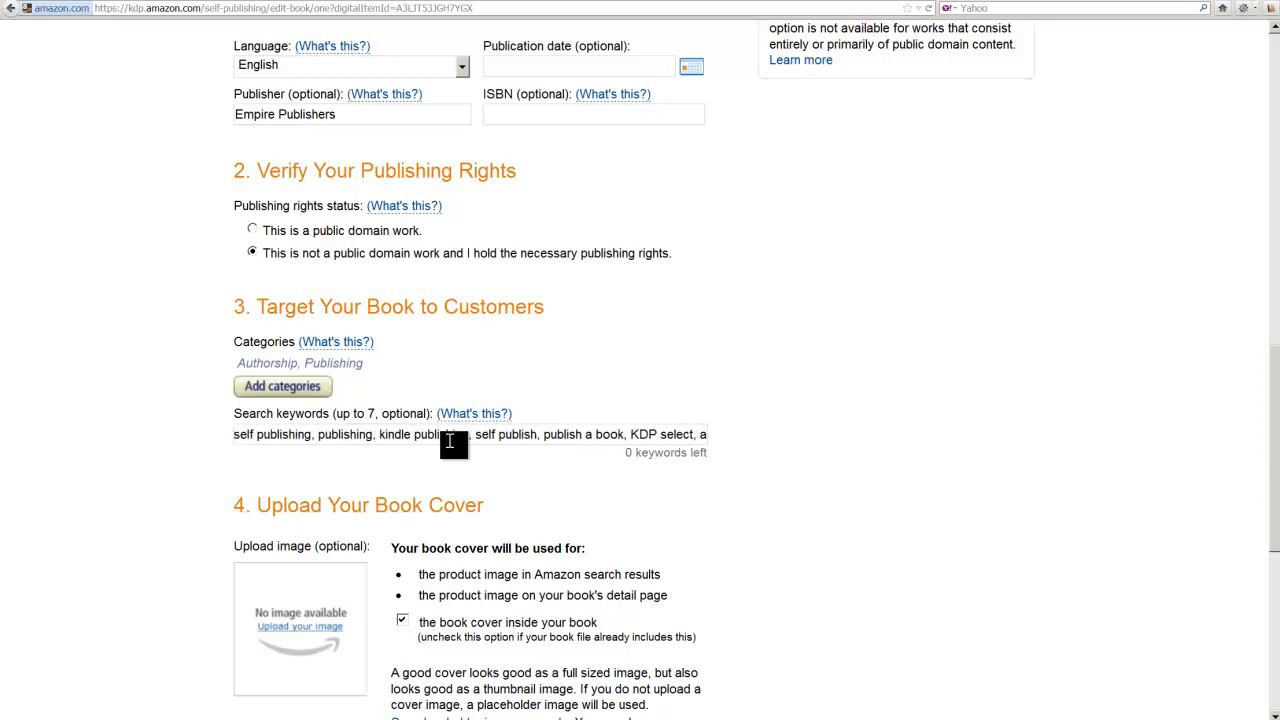
Step: Upload Author Book Cover.jpg as the book's cover image and close the image upload dialog
scroll(1134, 409, "down", 4)
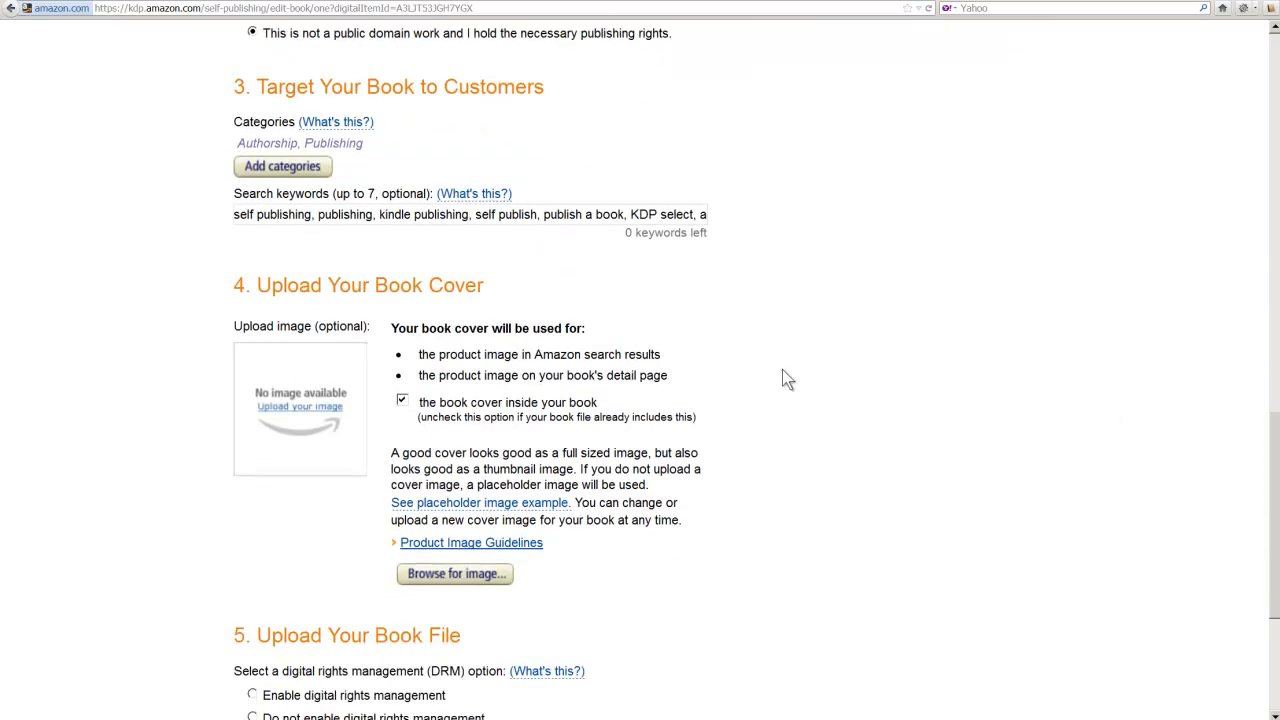
scroll(783, 370, "down", 2)
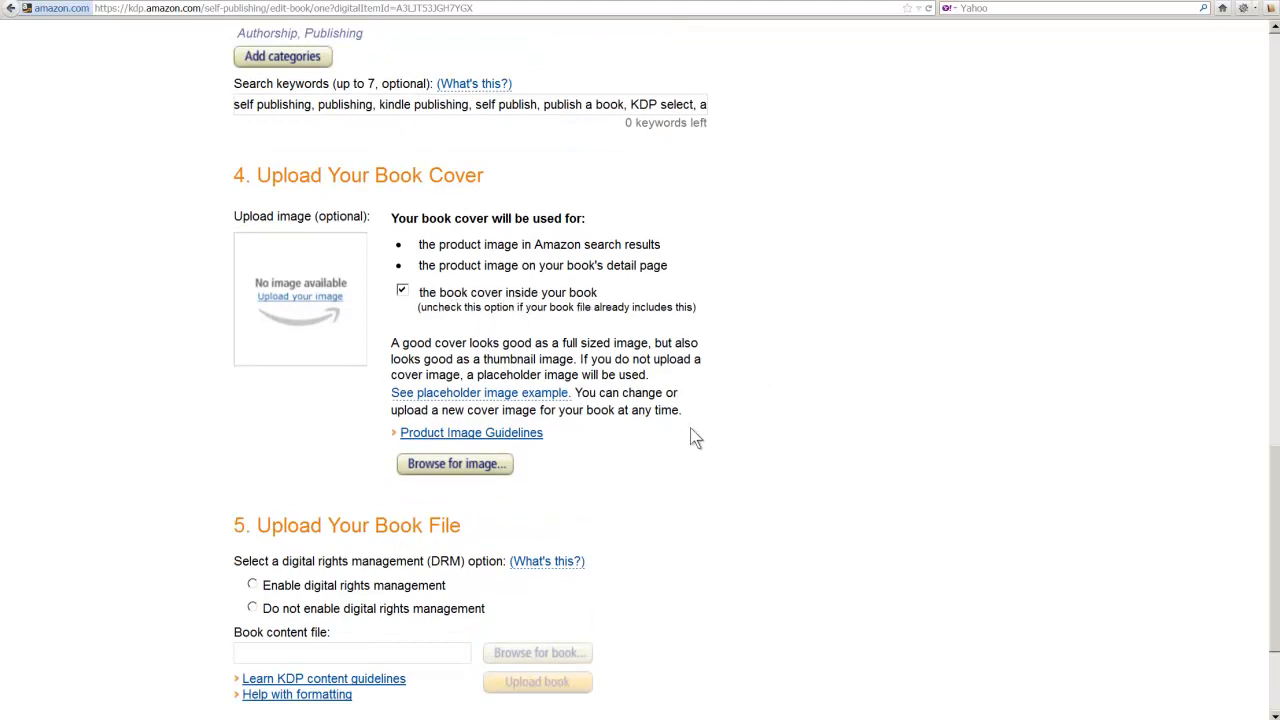
left_click(448, 466)
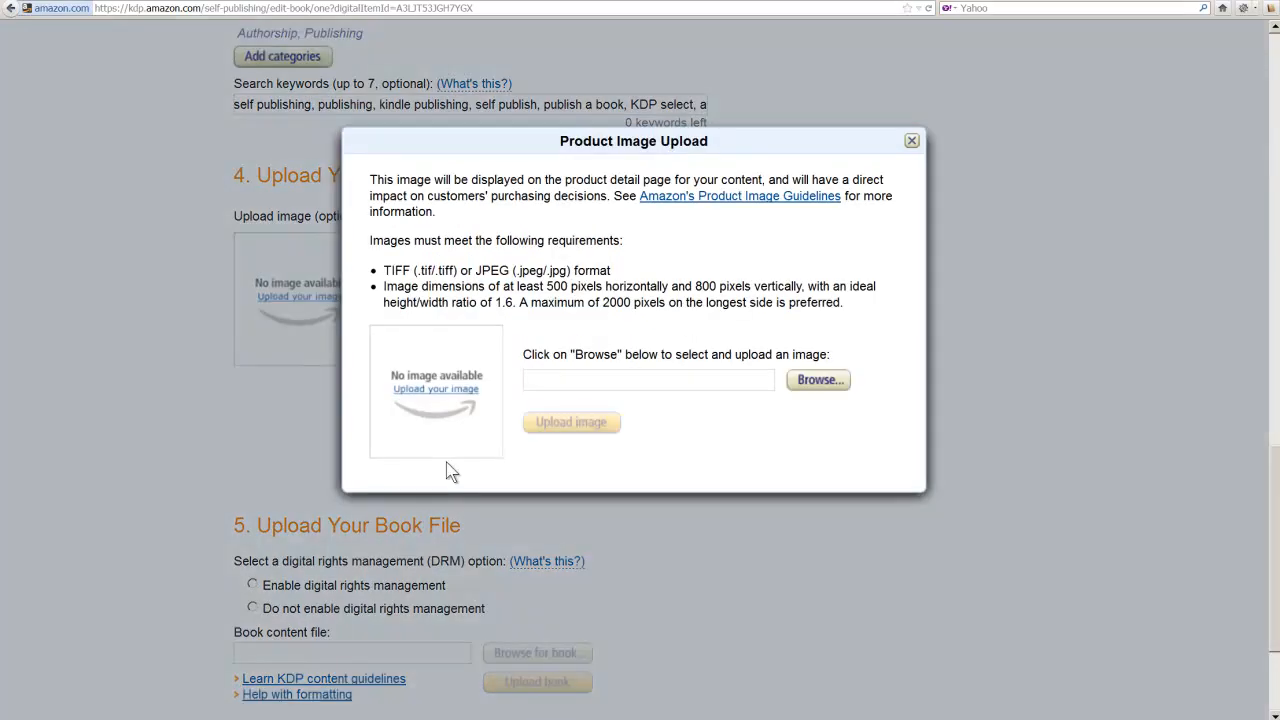
left_click(818, 380)
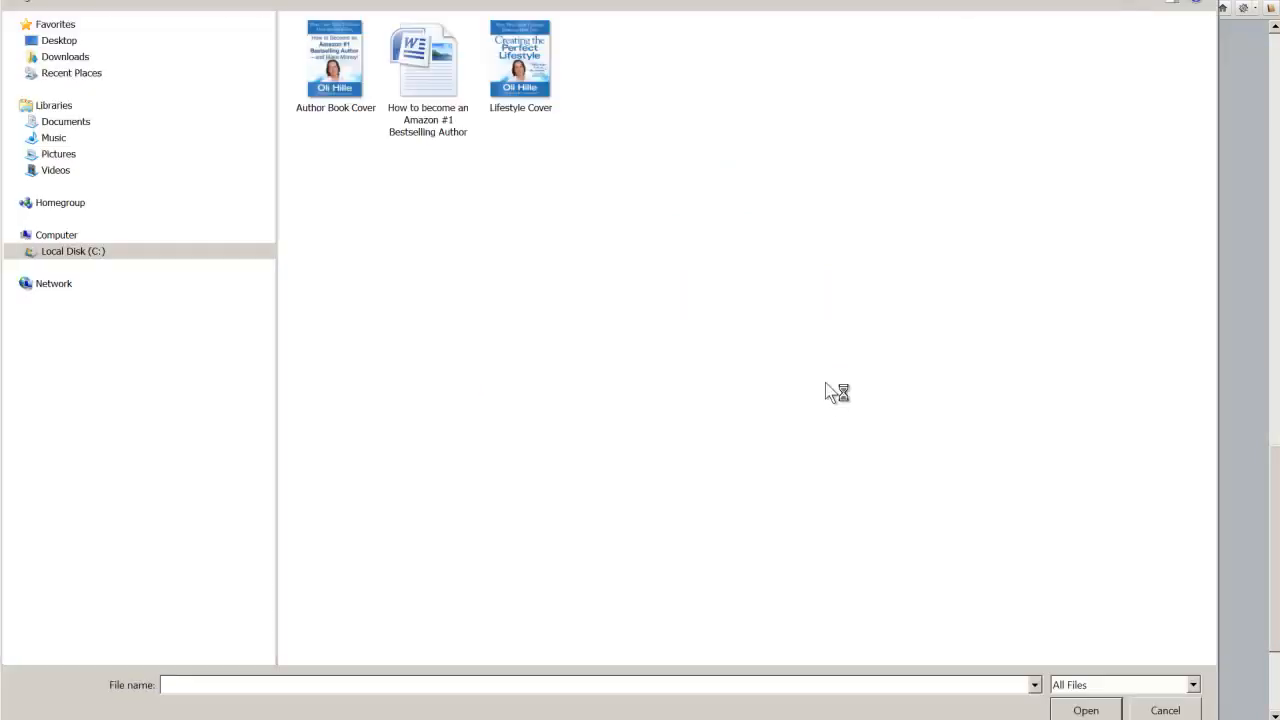
double_click(343, 85)
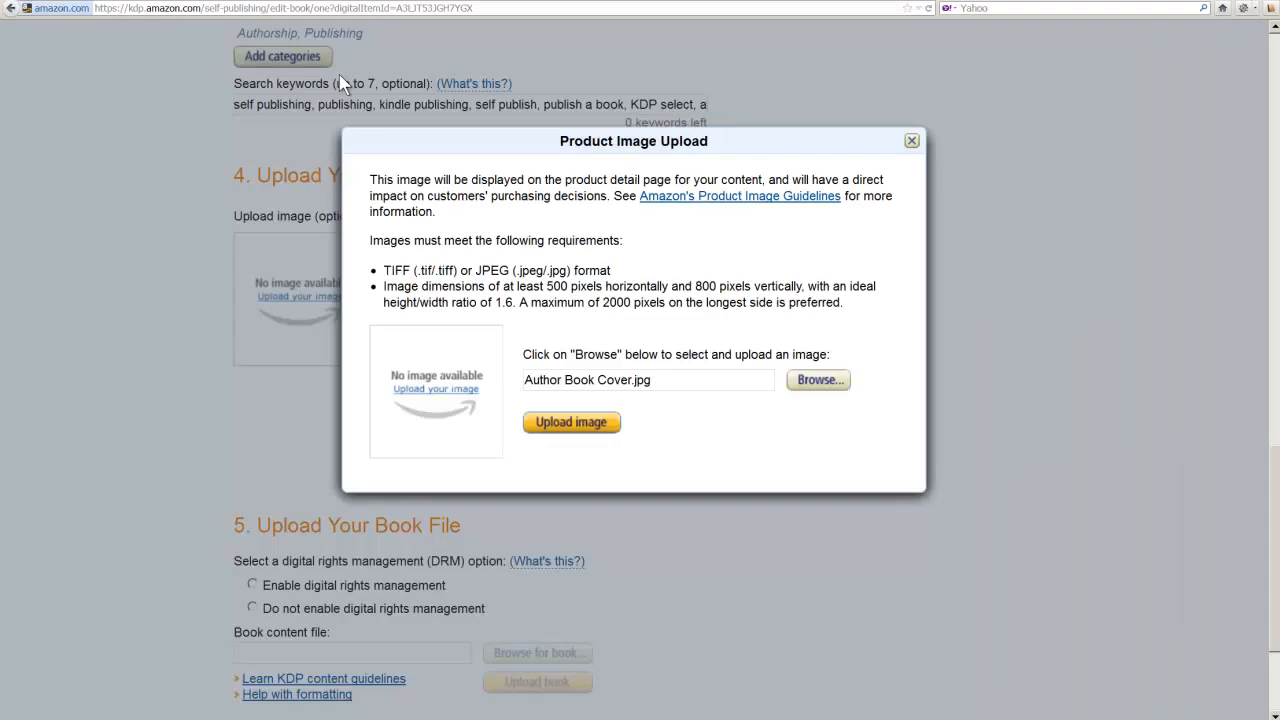
left_click(573, 423)
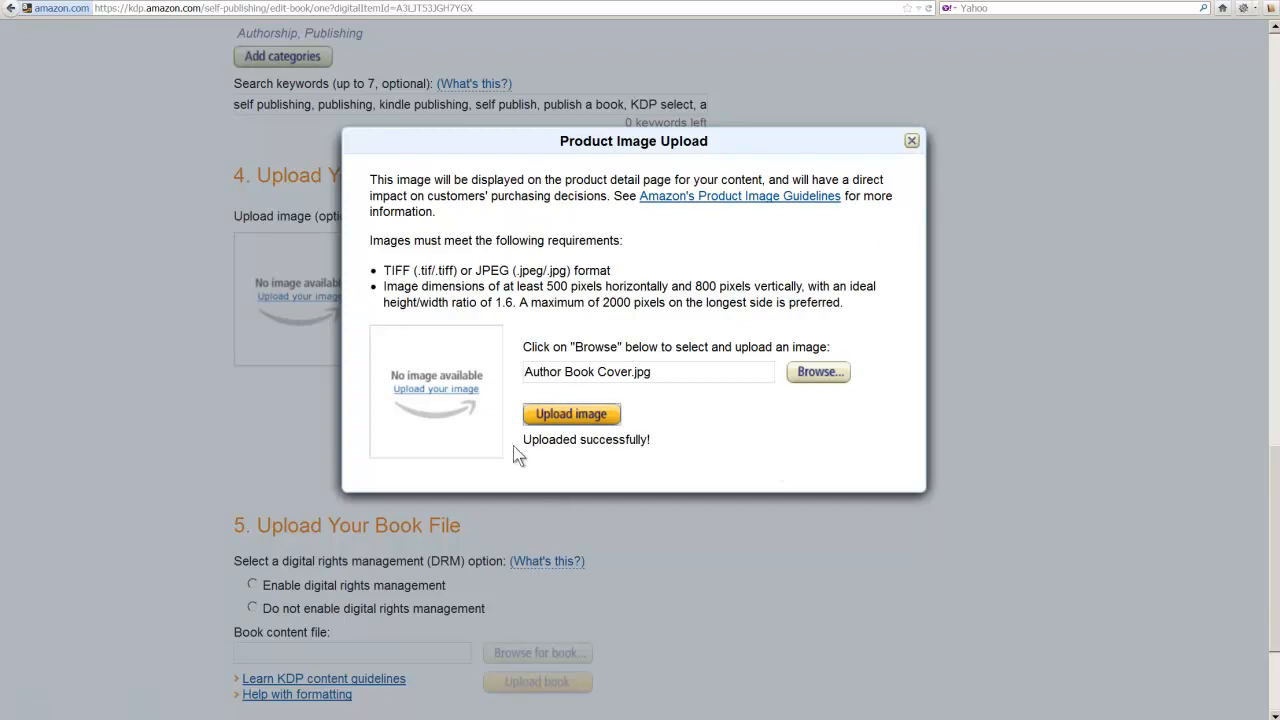
left_click(911, 141)
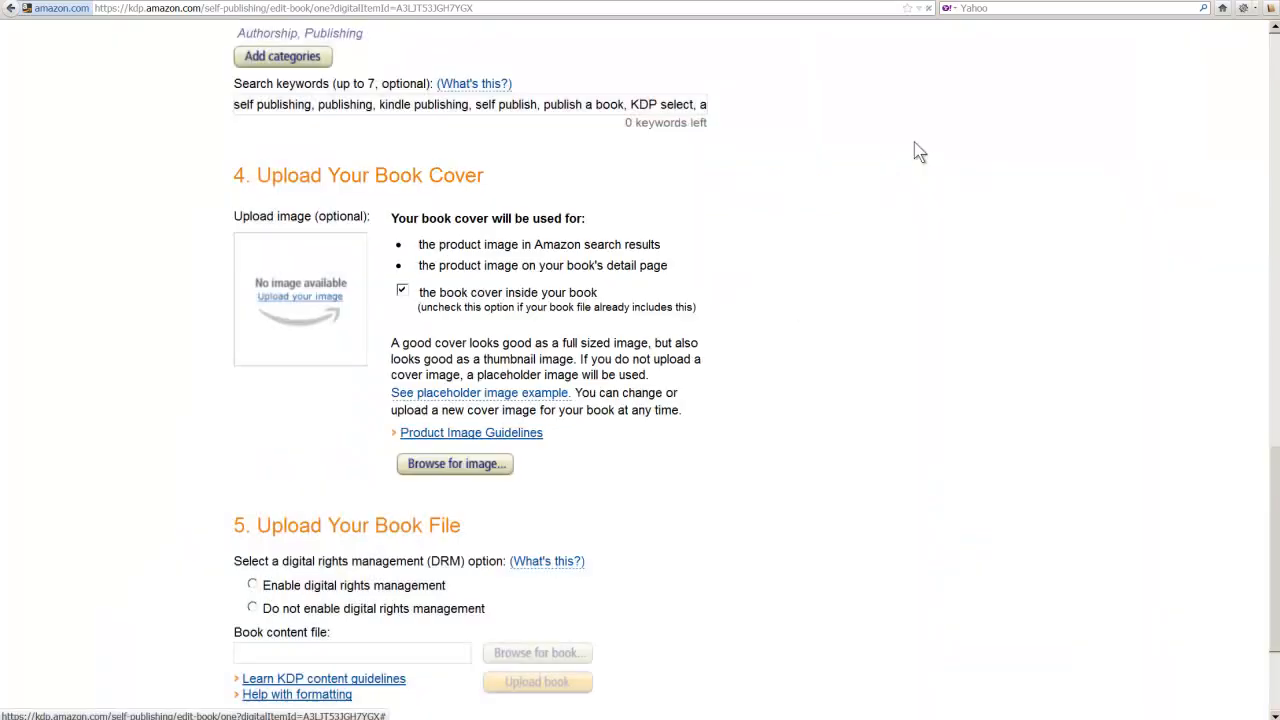
Step: Enable digital rights management and upload the How to become an Amazon #1 Bestselling Author document as the book content file
scroll(880, 354, "down", 3)
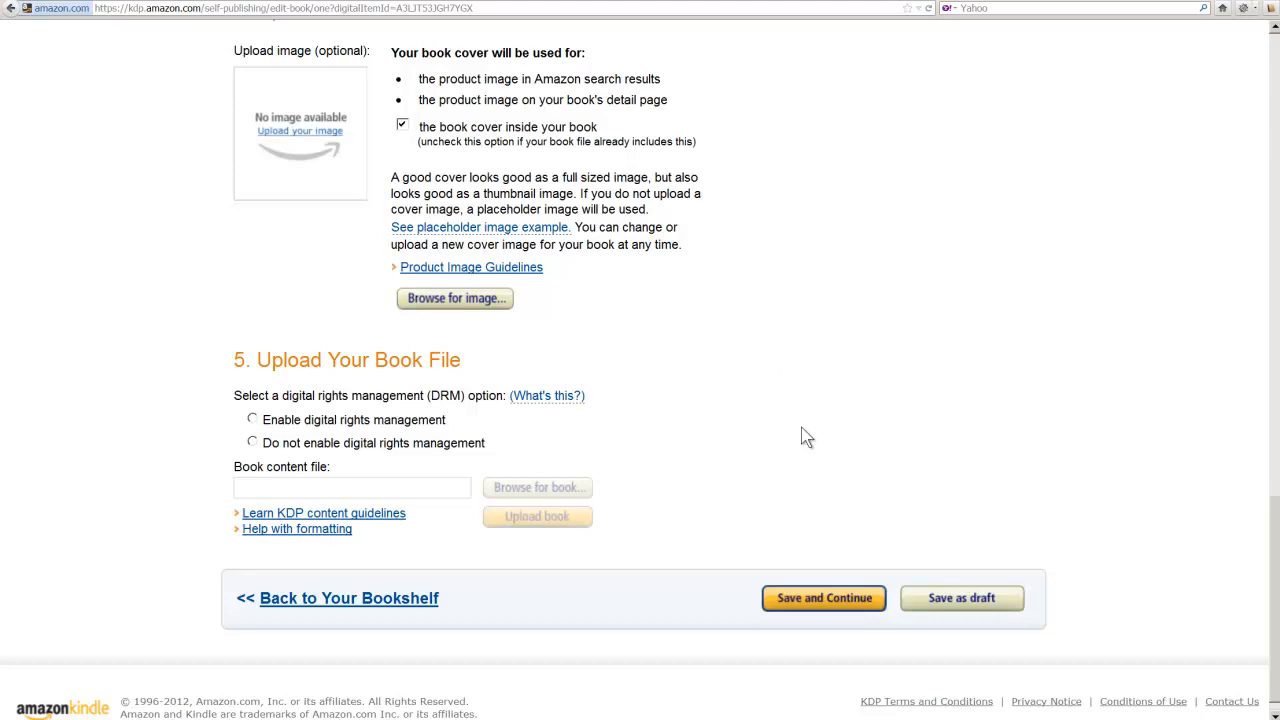
left_click(254, 420)
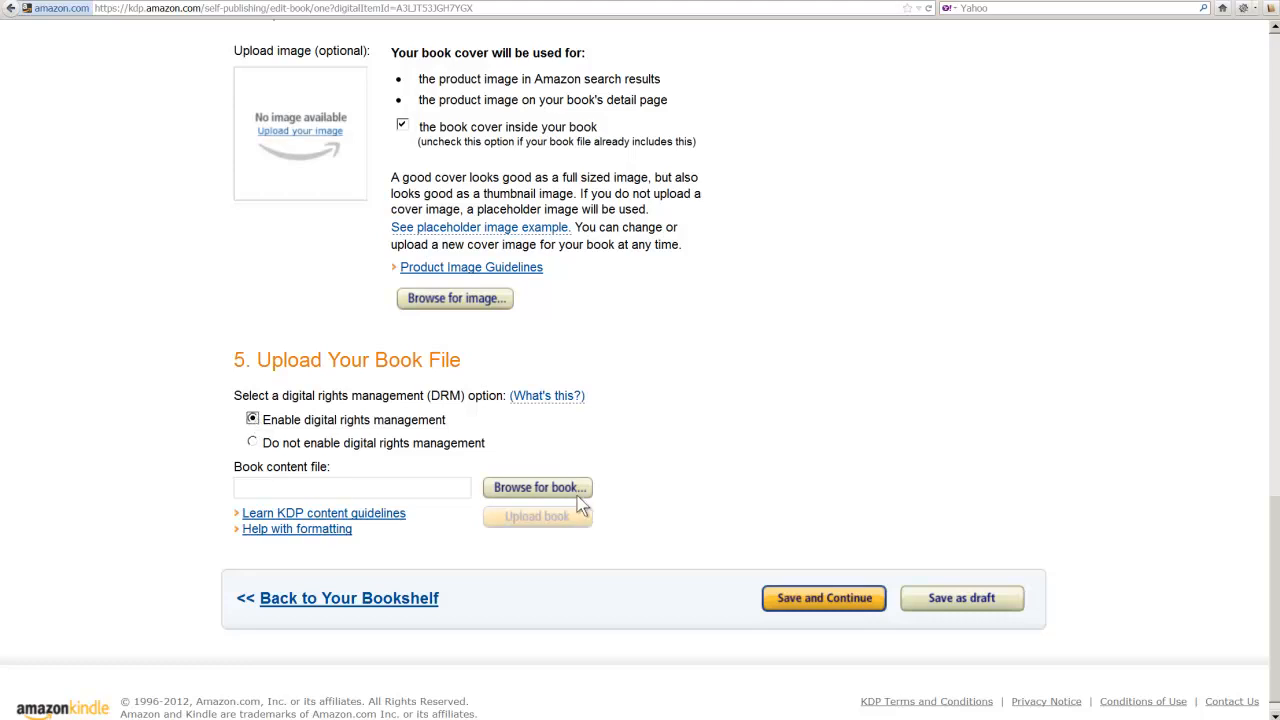
left_click(547, 489)
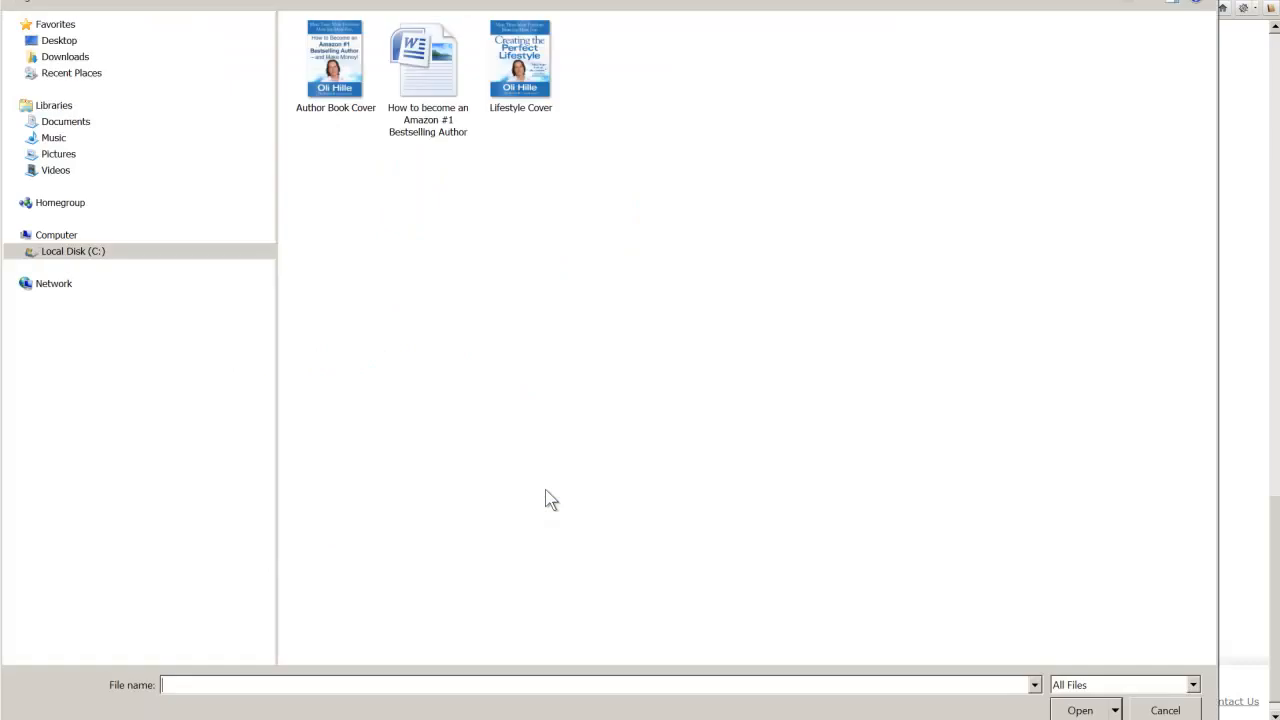
double_click(443, 137)
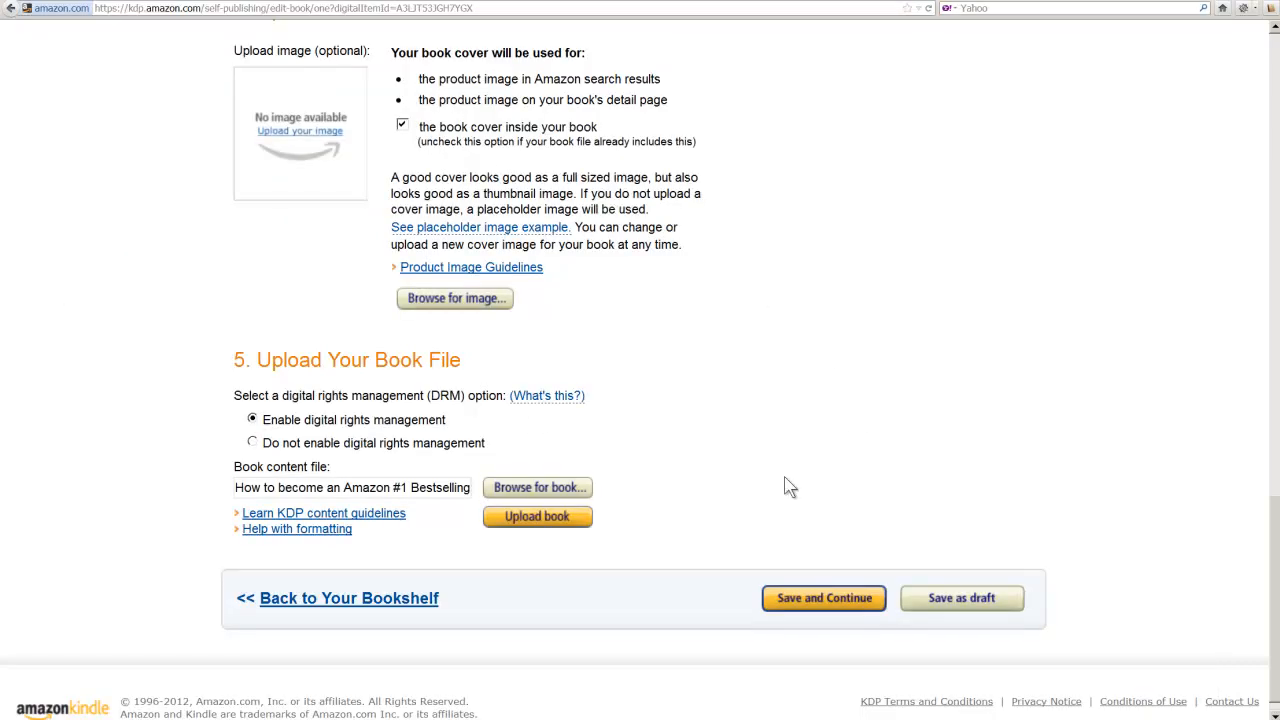
left_click(537, 517)
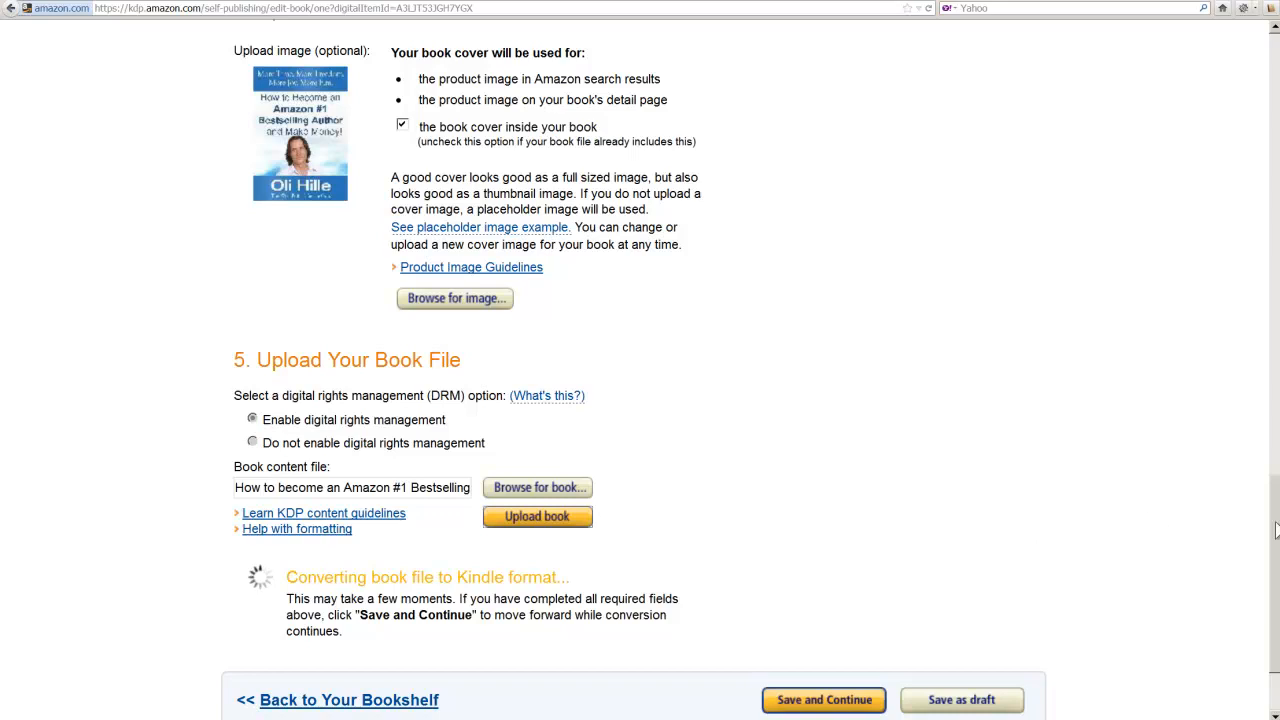
Step: Save the completed book details and continue to the Rights & Pricing page
scroll(820, 519, "down", 2)
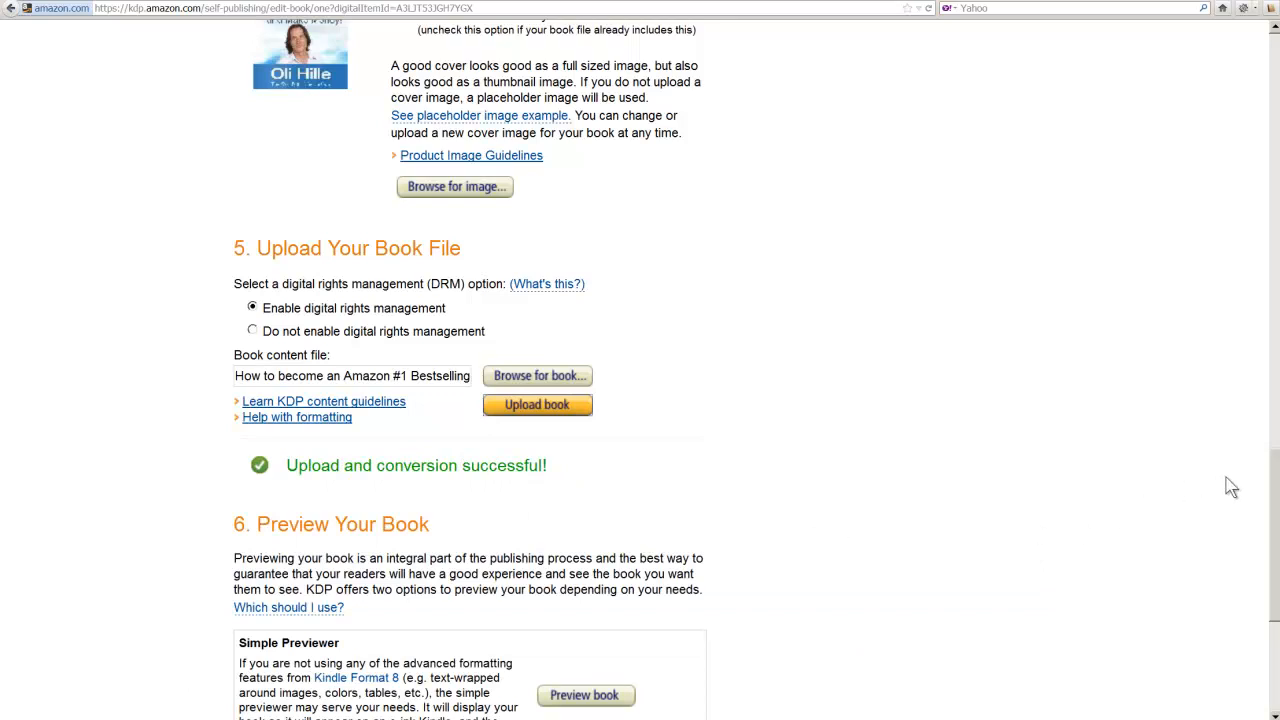
left_click_drag(1275, 485, 1276, 549)
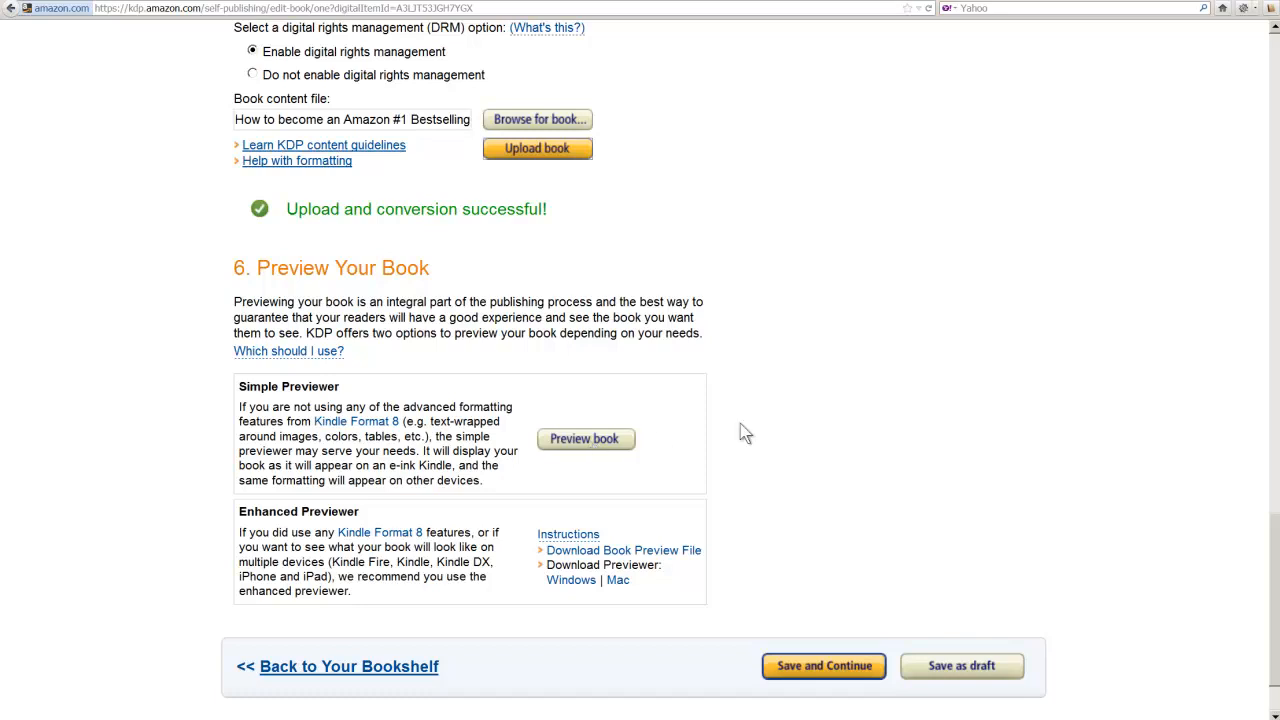
left_click(835, 672)
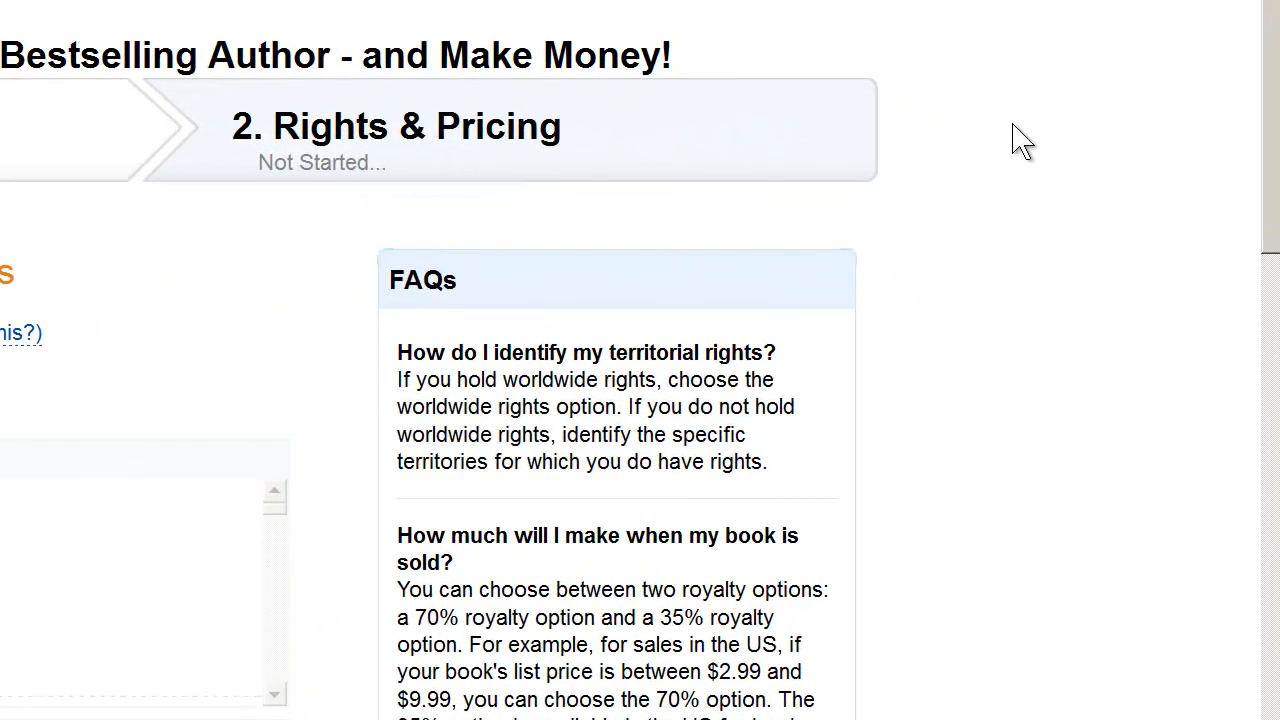
Step: Set the Amazon.com list price to 47 USD, try the 70% royalty option, and settle on 35% Royalty
left_click_drag(1268, 78, 1272, 133)
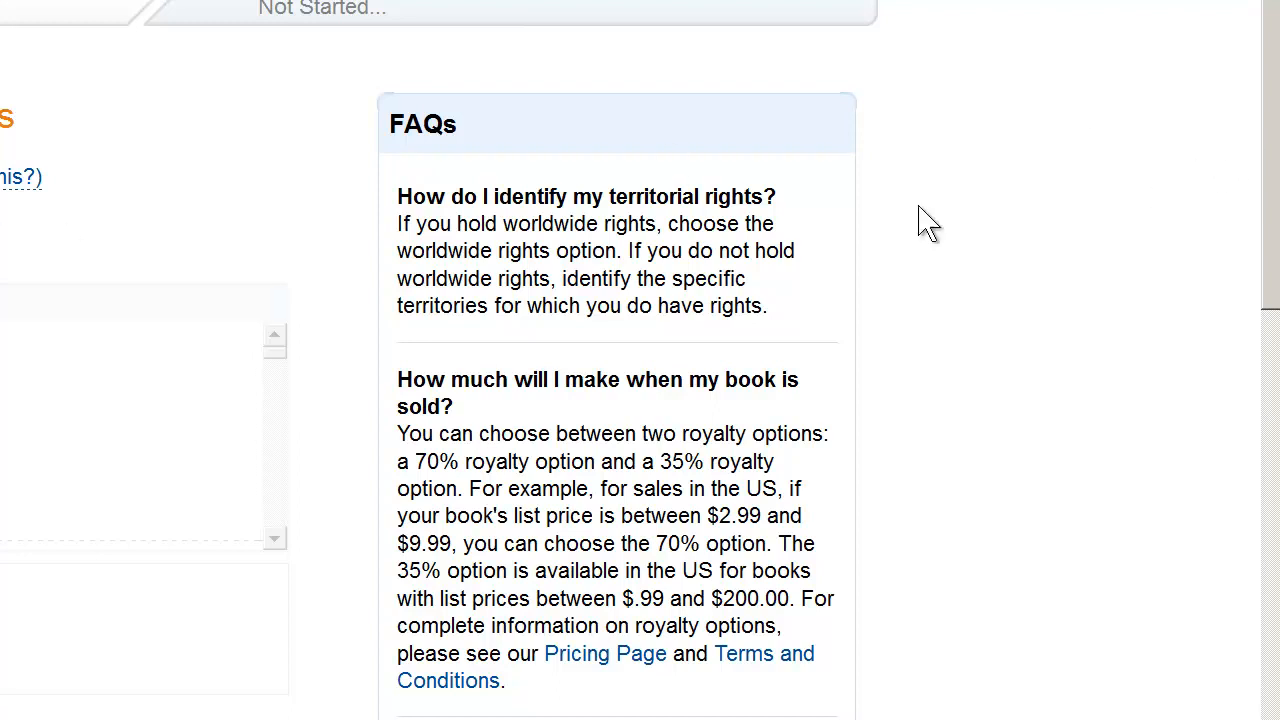
scroll(1265, 210, "down", 3)
scroll(1257, 228, "down", 6)
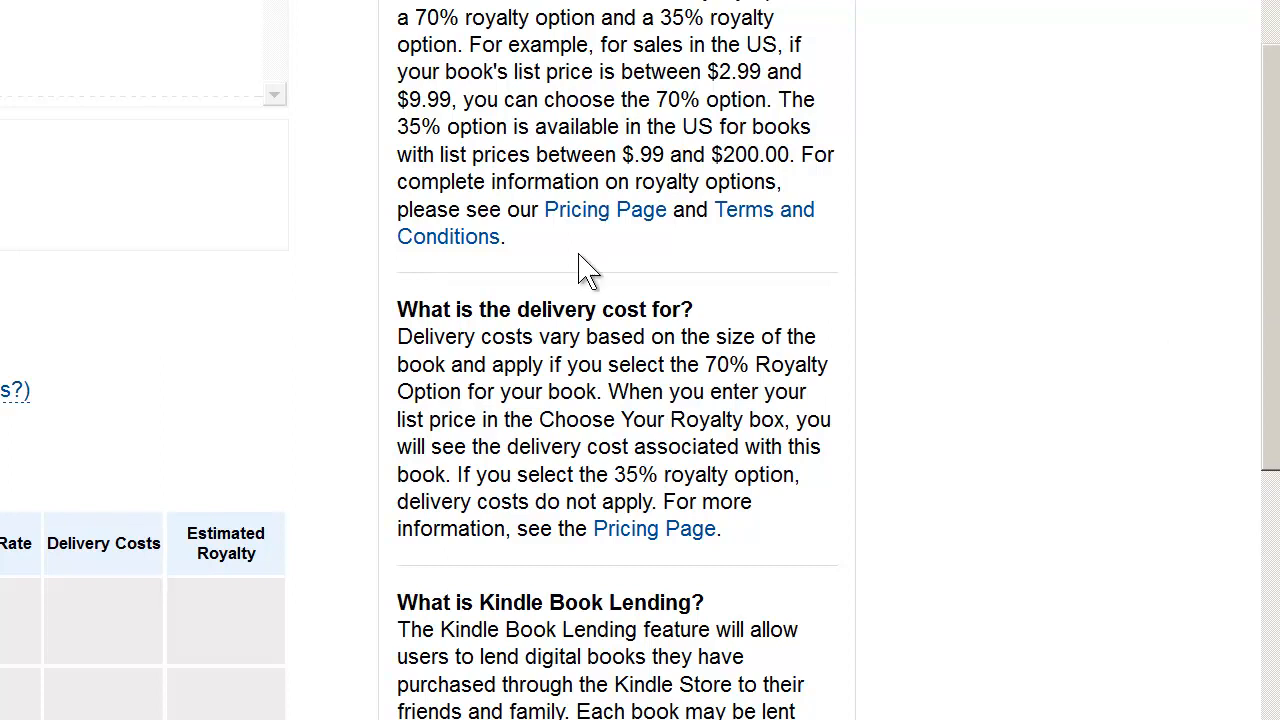
scroll(1272, 200, "down", 3)
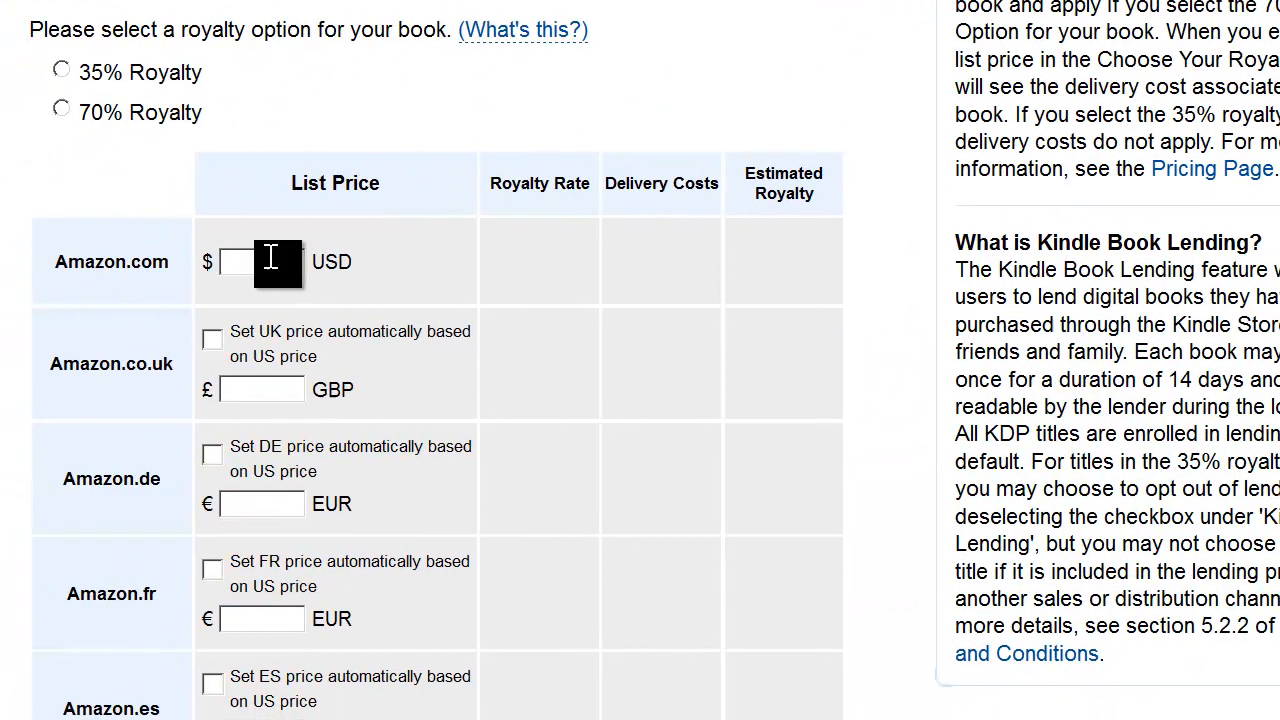
left_click(274, 257)
type("47")
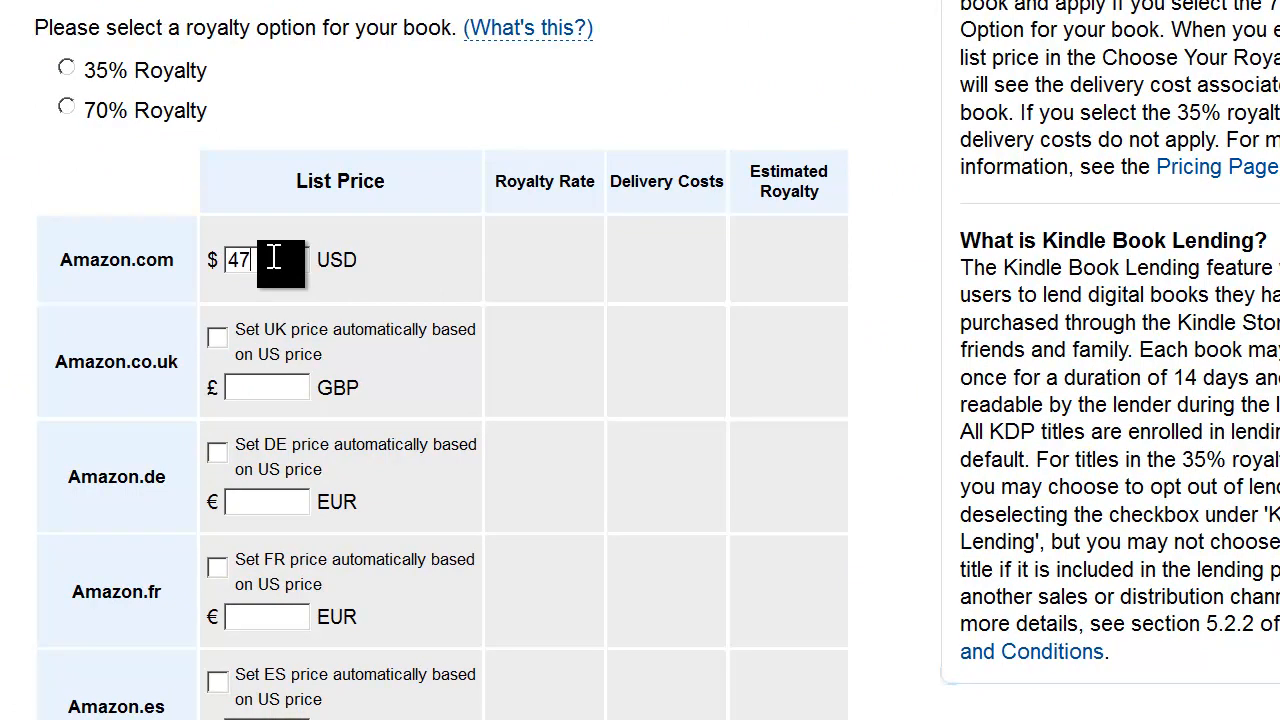
left_click(66, 106)
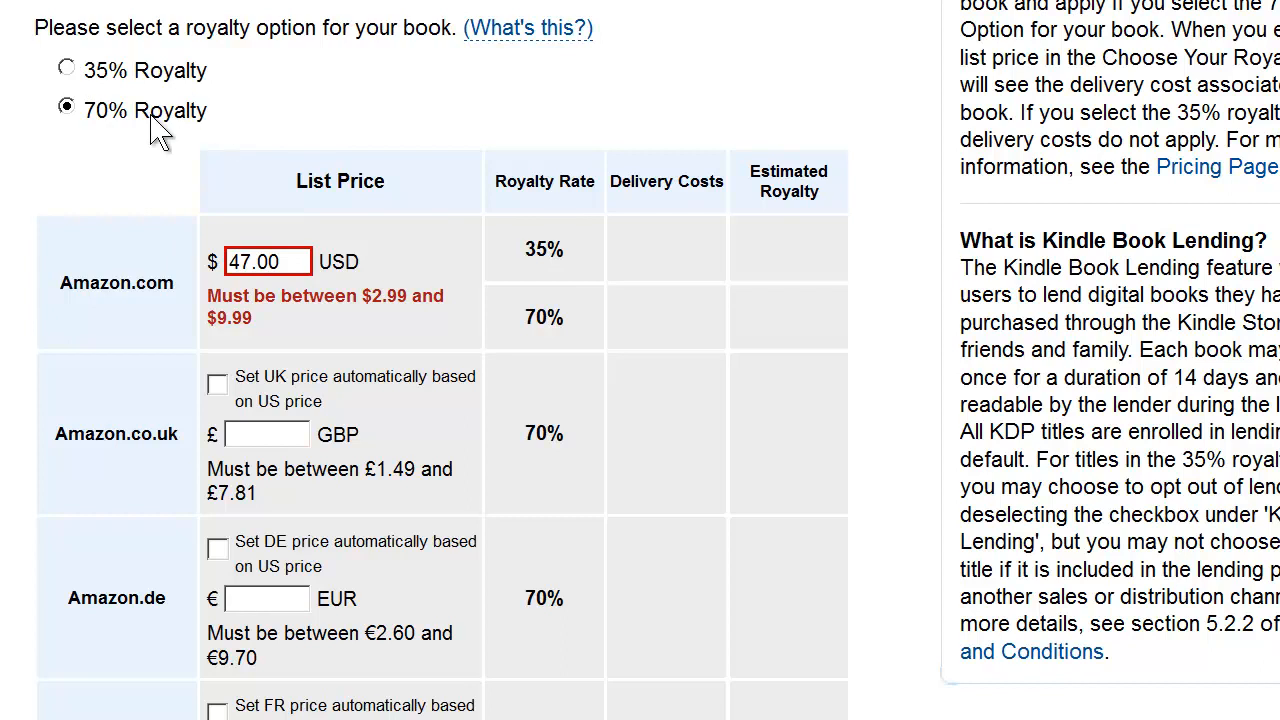
left_click(66, 70)
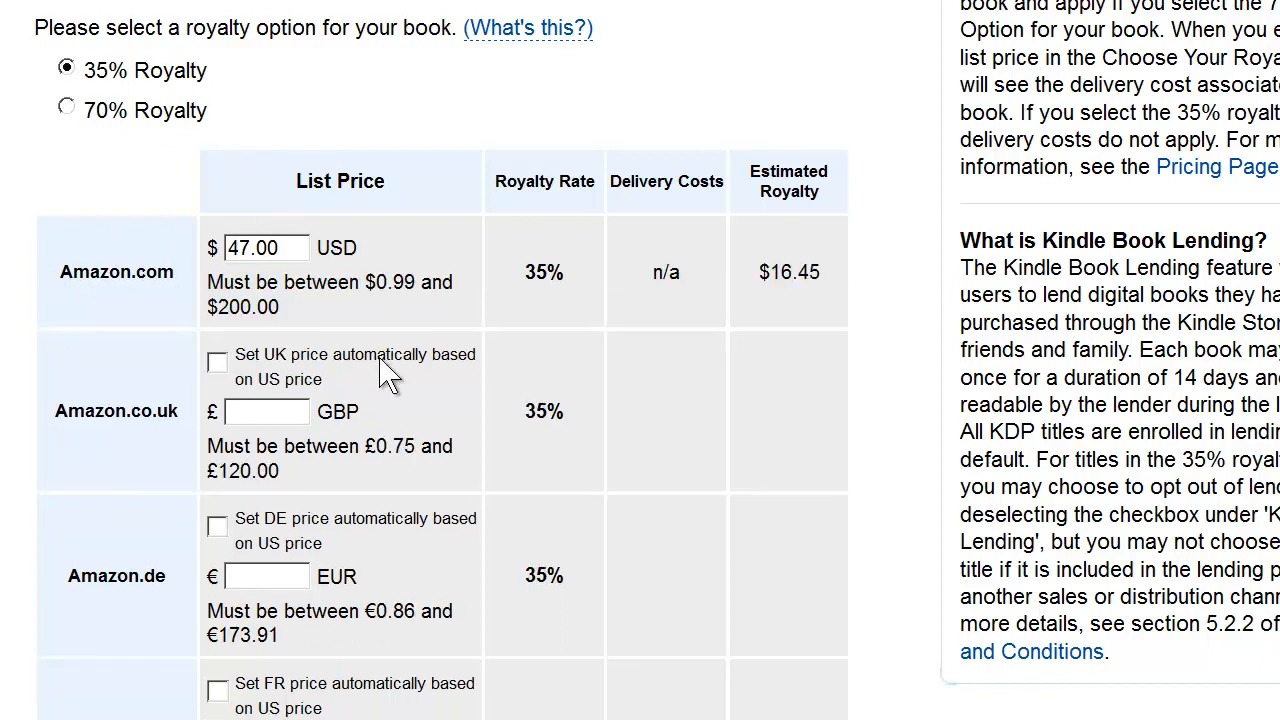
Step: Set the Amazon.co.uk and Amazon.de prices automatically based on the US price
left_click(218, 362)
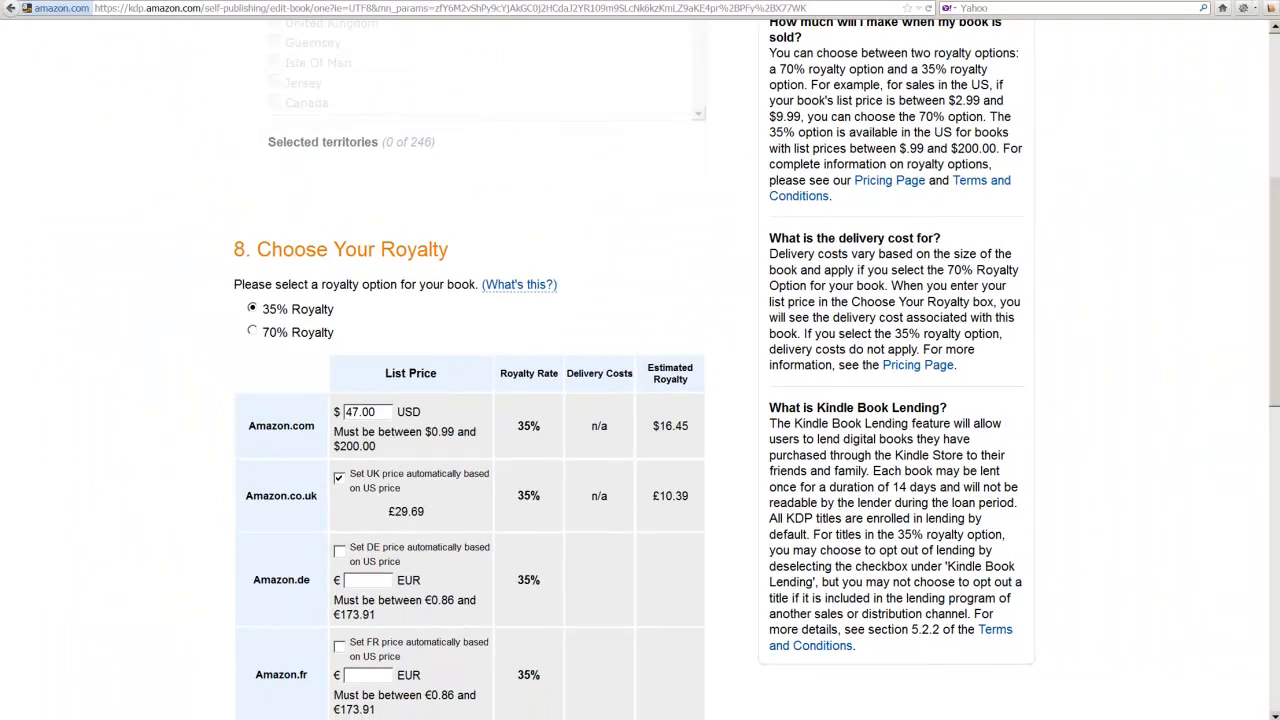
left_click_drag(1276, 332, 1276, 368)
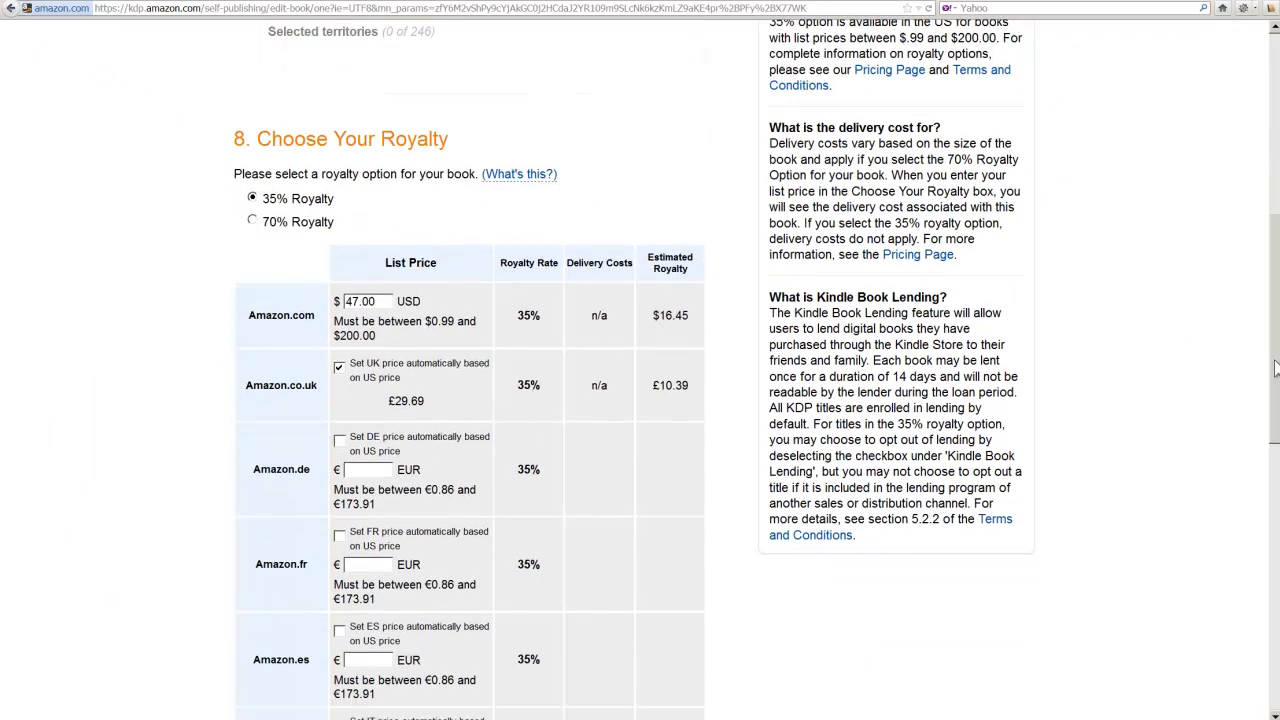
left_click(339, 441)
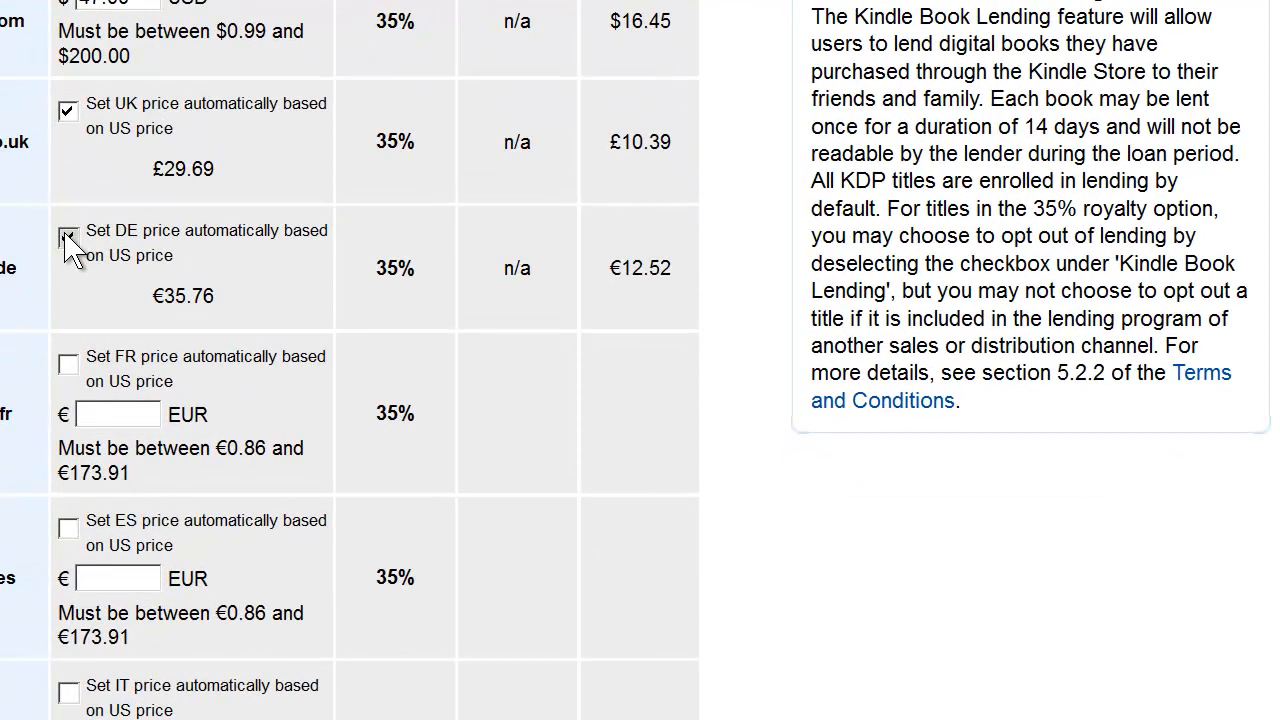
Step: Turn off automatic pricing for Amazon.de and set its list price to 34.75 EUR
left_click(68, 237)
left_click(100, 287)
key("BackSpace")
key("BackSpace")
key("BackSpace")
key("BackSpace")
key("BackSpace")
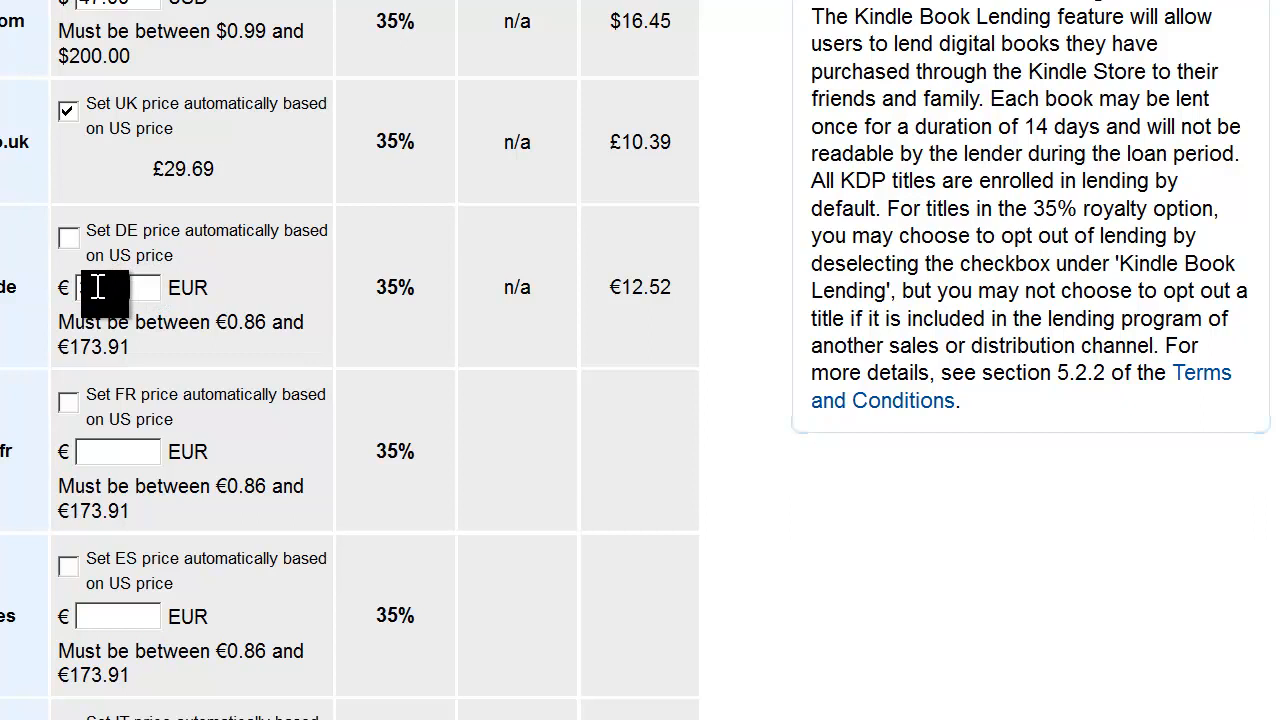
type("34.75")
Step: Set the Amazon.fr and Amazon.es list prices to 34.75 EUR each
left_click(108, 457)
type("34.75")
left_click(106, 614)
type("3")
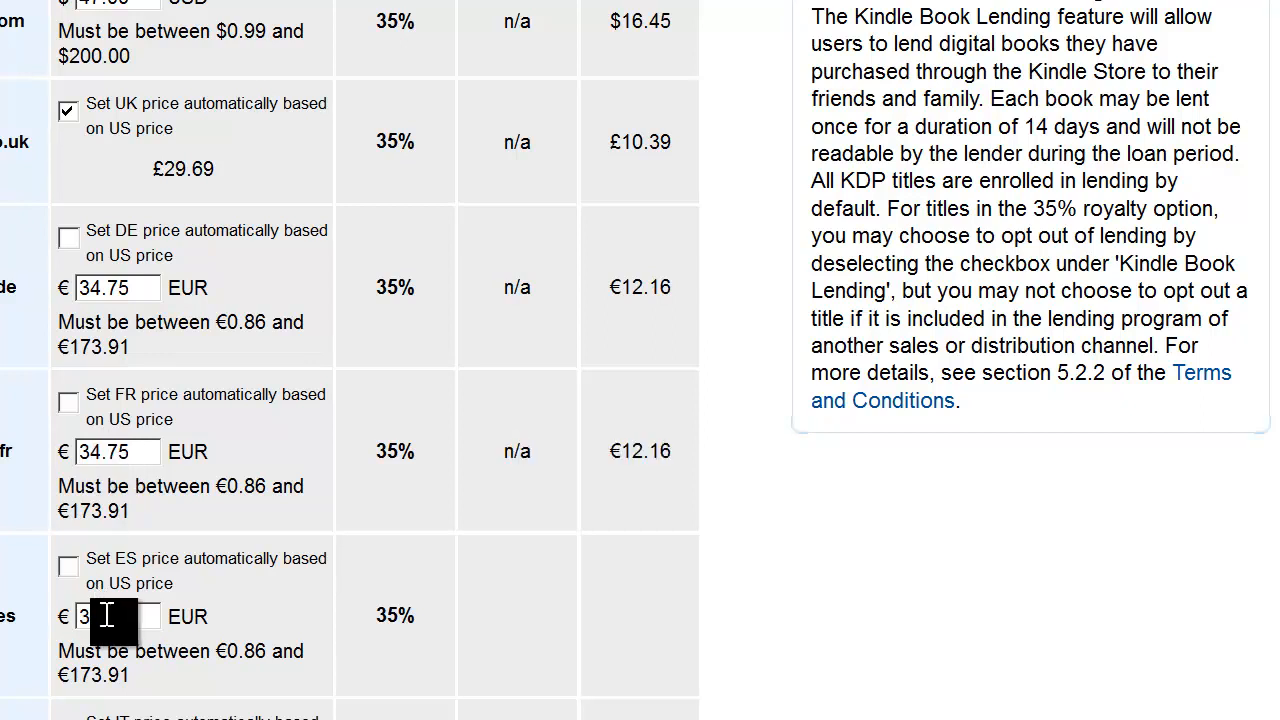
type("4.75")
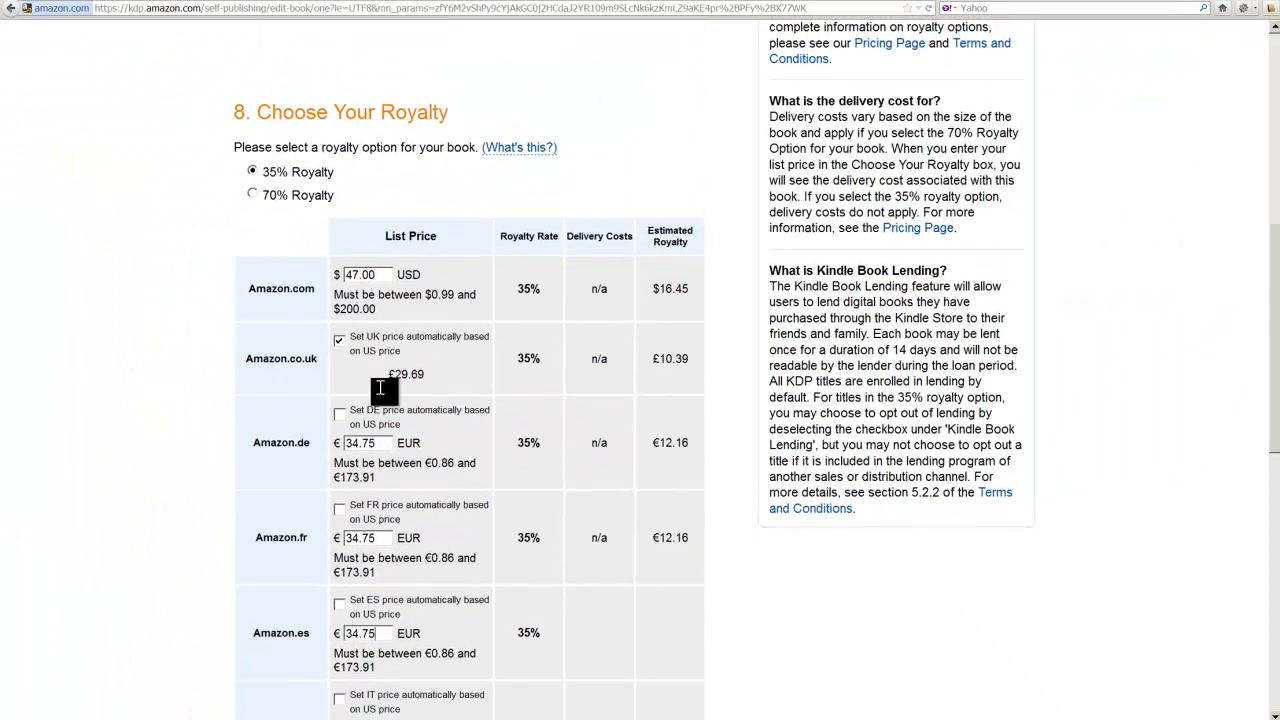
scroll(285, 430, "down", 2)
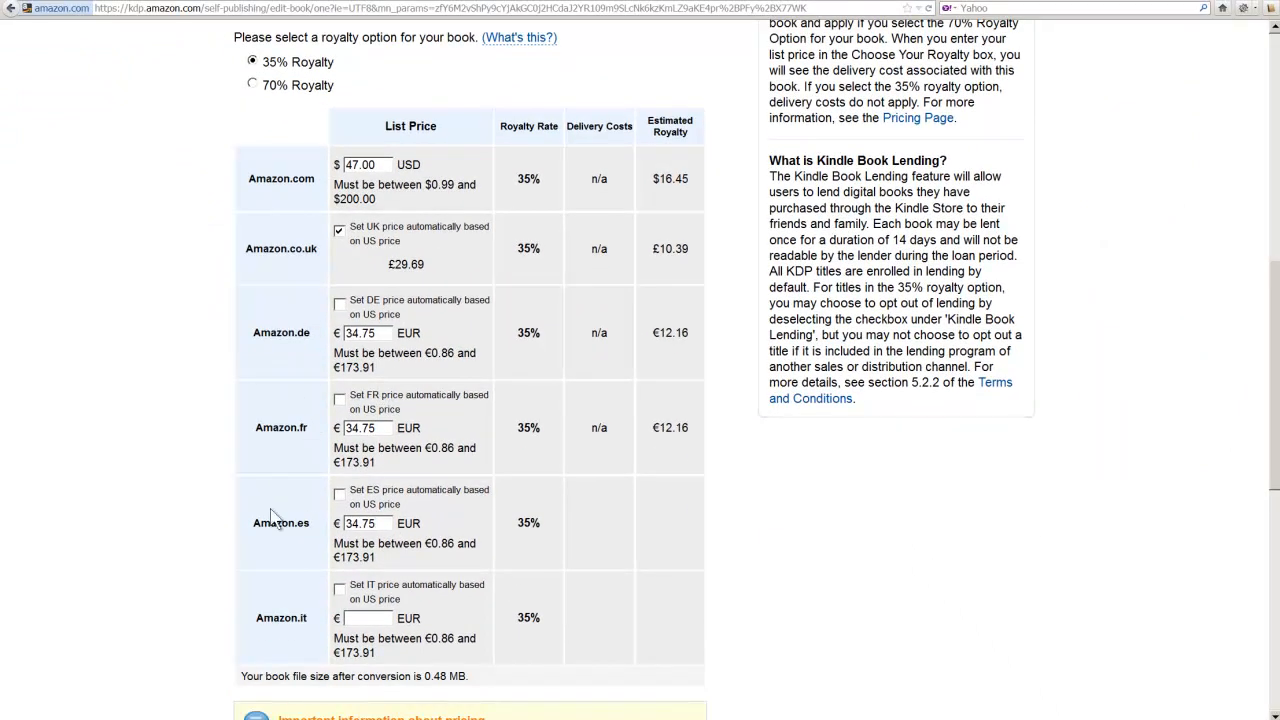
Step: Set the Amazon.it list price to 34.75 EUR
left_click(384, 620)
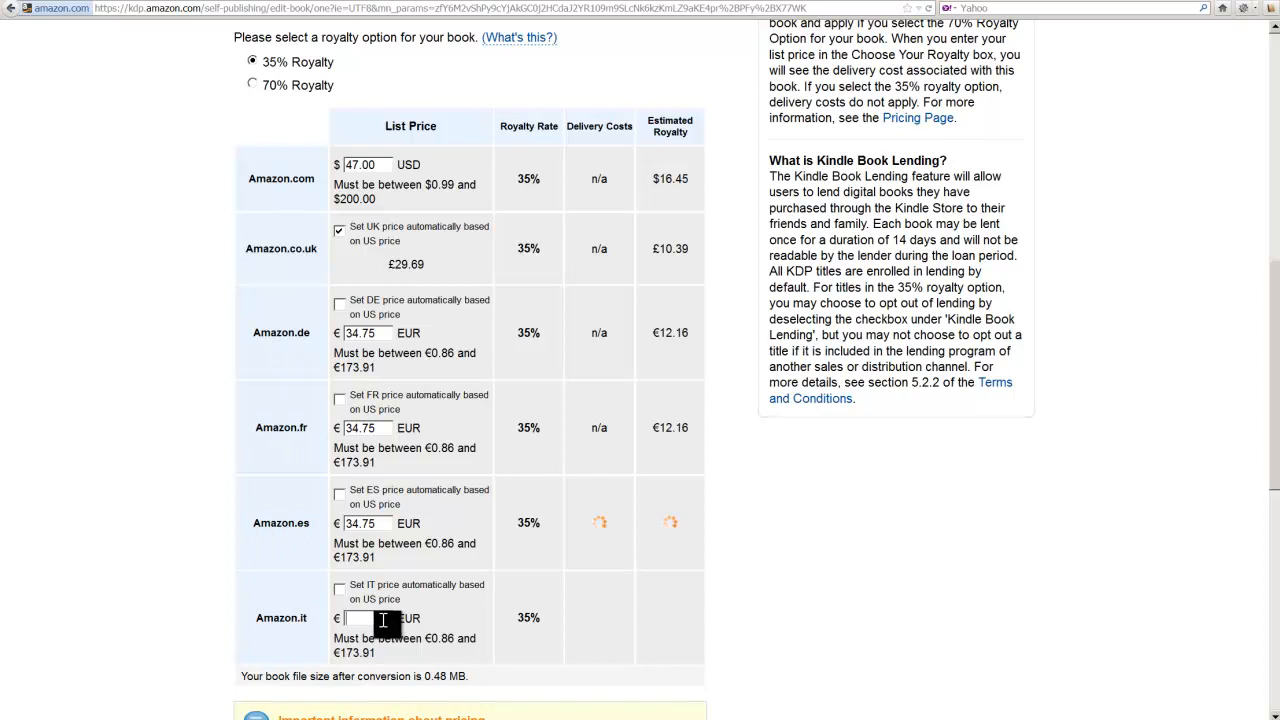
type("34.75")
Step: Disallow Kindle Book Lending for this book and confirm holding all rights necessary to publish the content
scroll(383, 620, "down", 1)
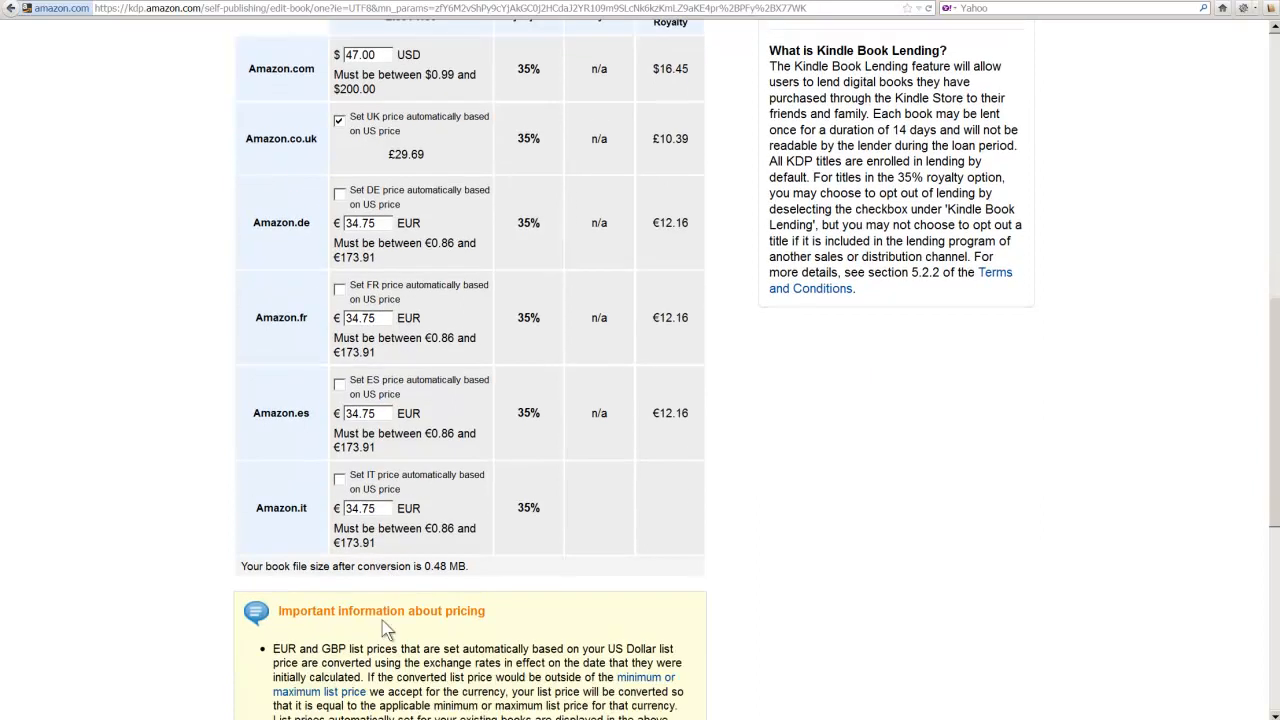
scroll(383, 620, "down", 3)
scroll(382, 620, "down", 2)
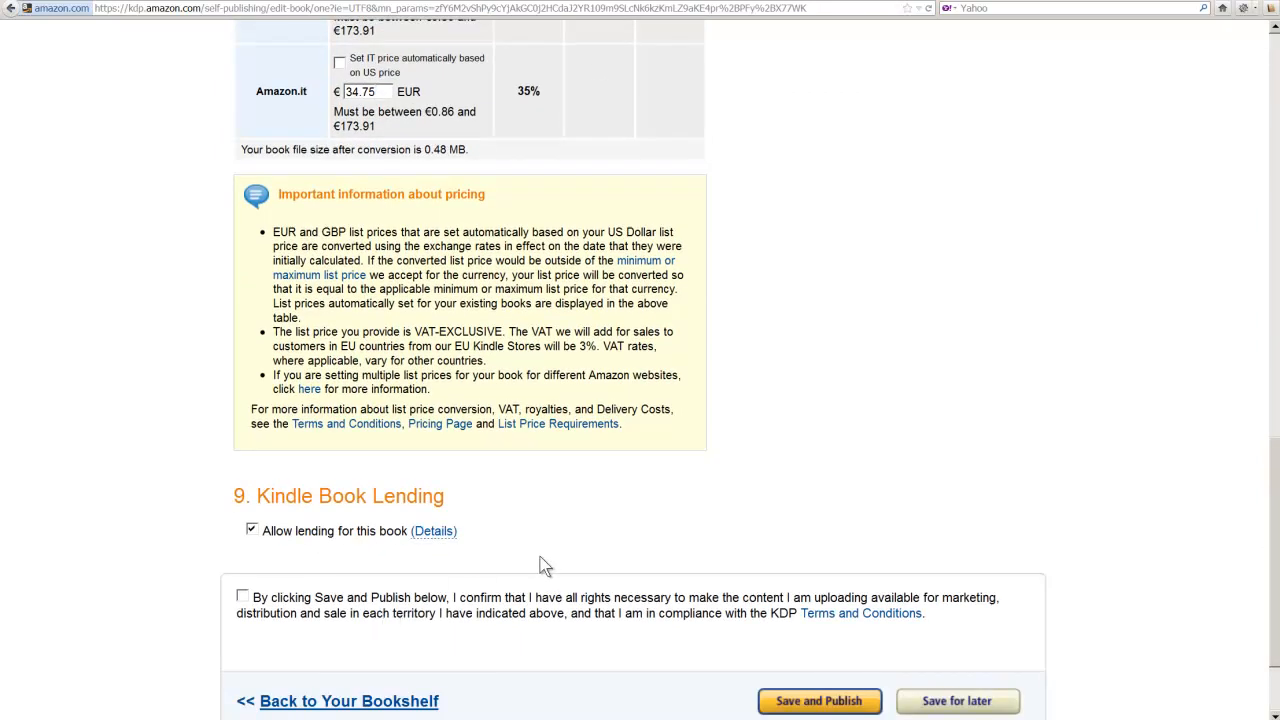
left_click(252, 530)
scroll(740, 466, "down", 1)
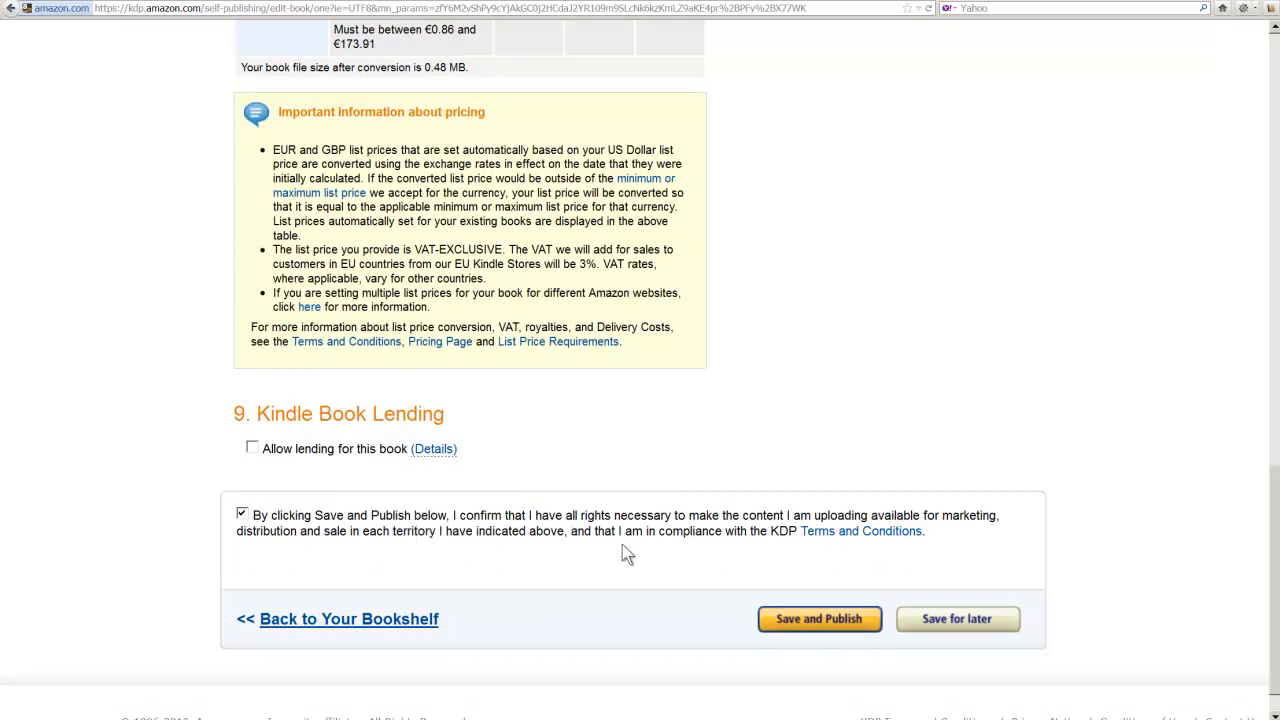
Step: Save and publish the book, and go to the bookshelf to view its entry in the book list
left_click(797, 624)
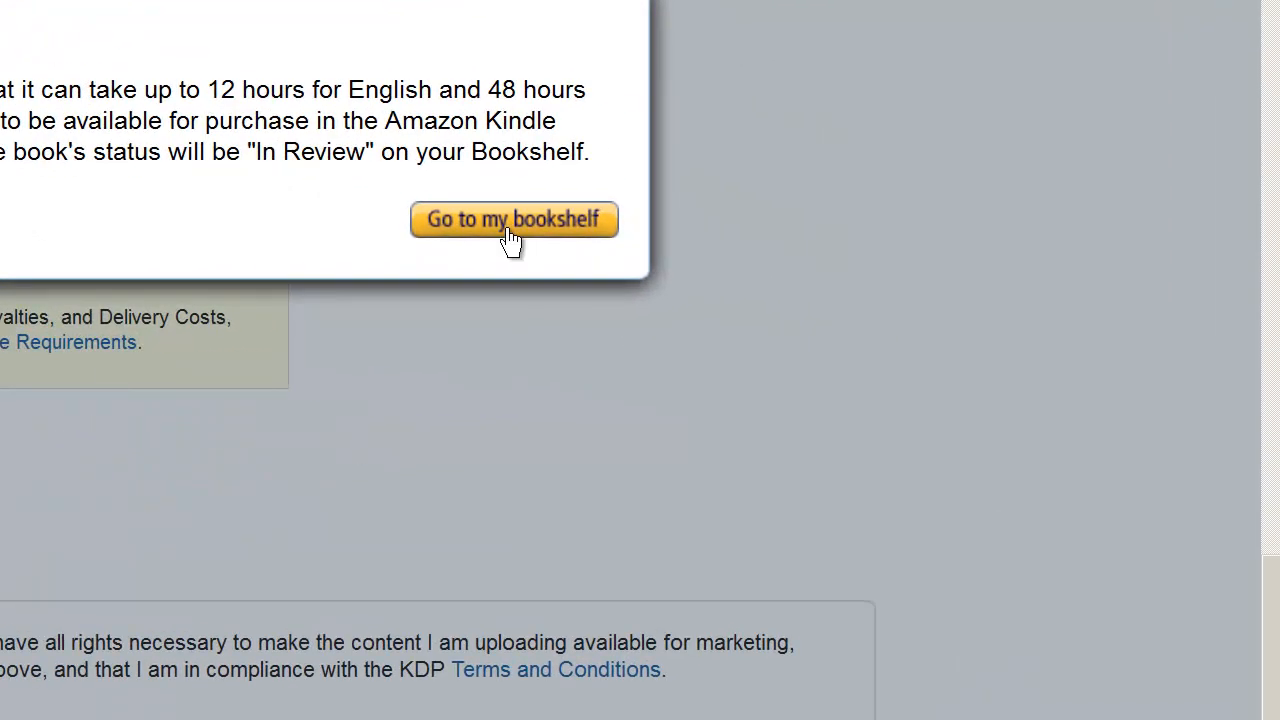
left_click(510, 222)
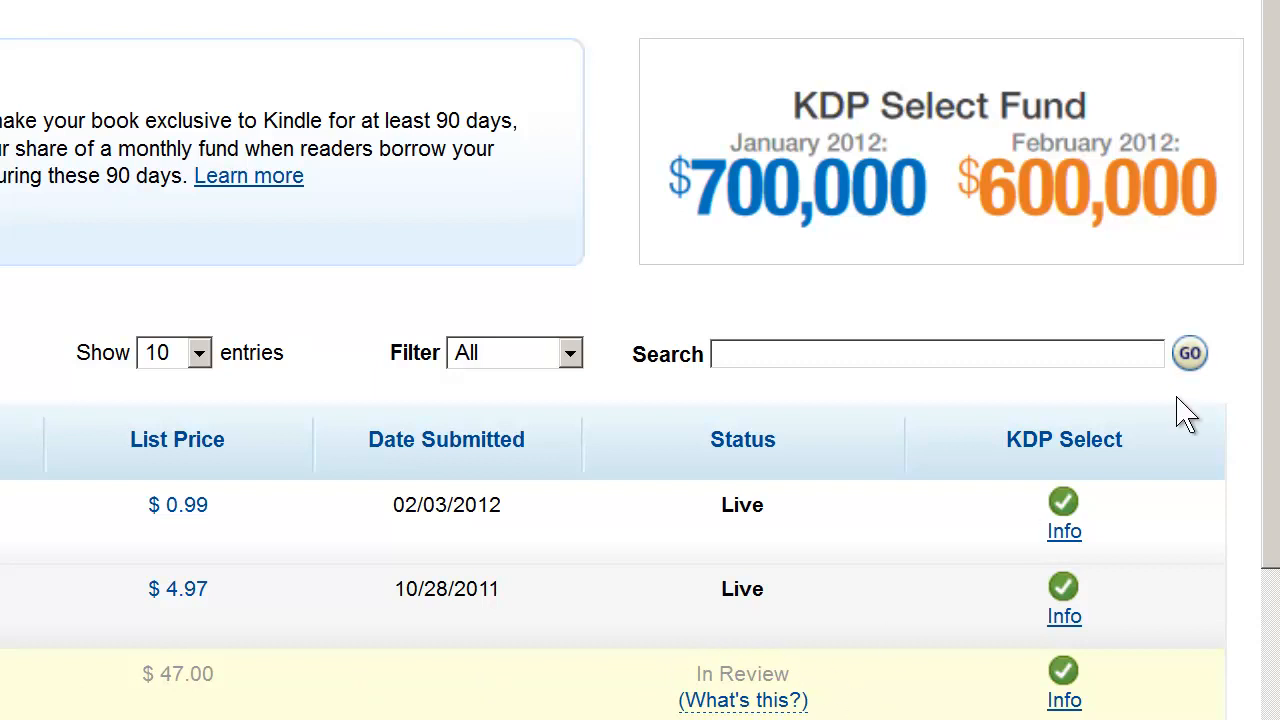
scroll(1269, 300, "down", 2)
left_click_drag(1276, 347, 1276, 368)
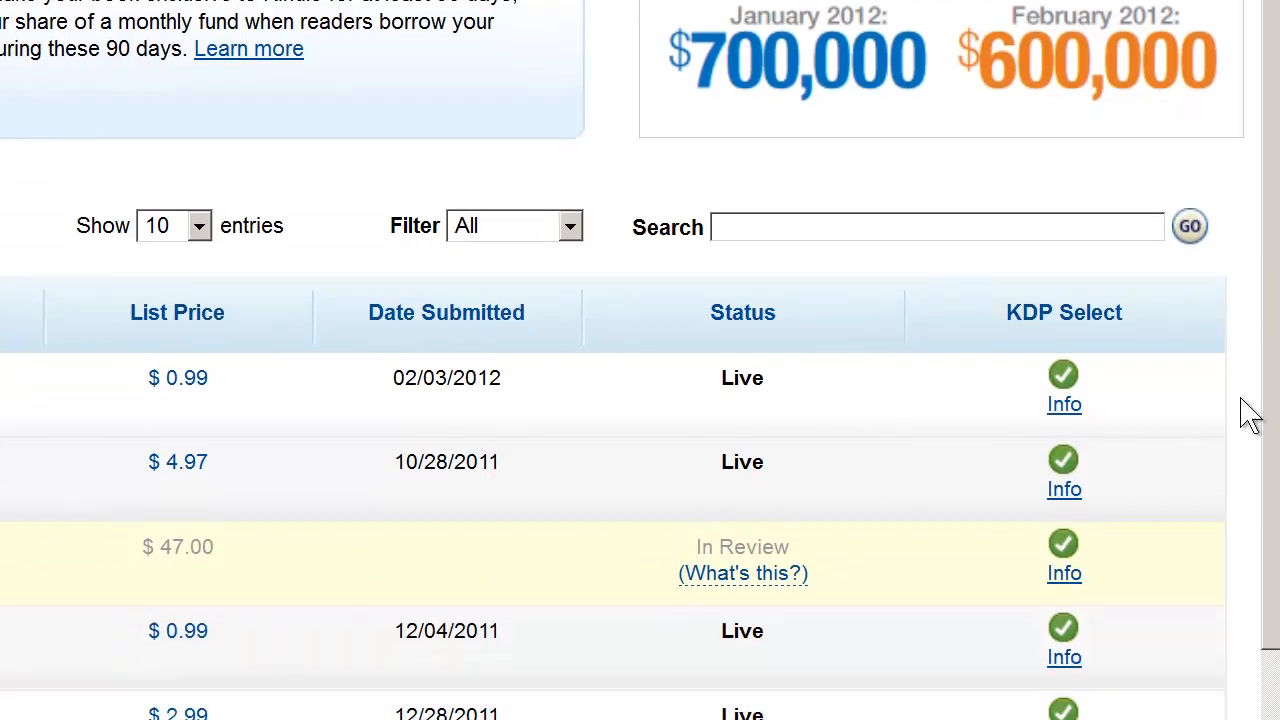